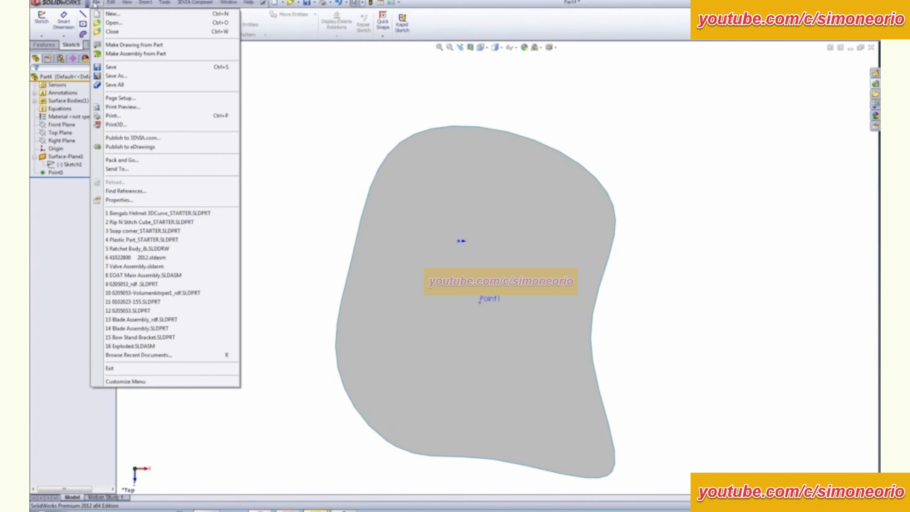
Create a new blank part document from the Part template.
left_click(96, 2)
left_click(96, 3)
left_click(112, 14)
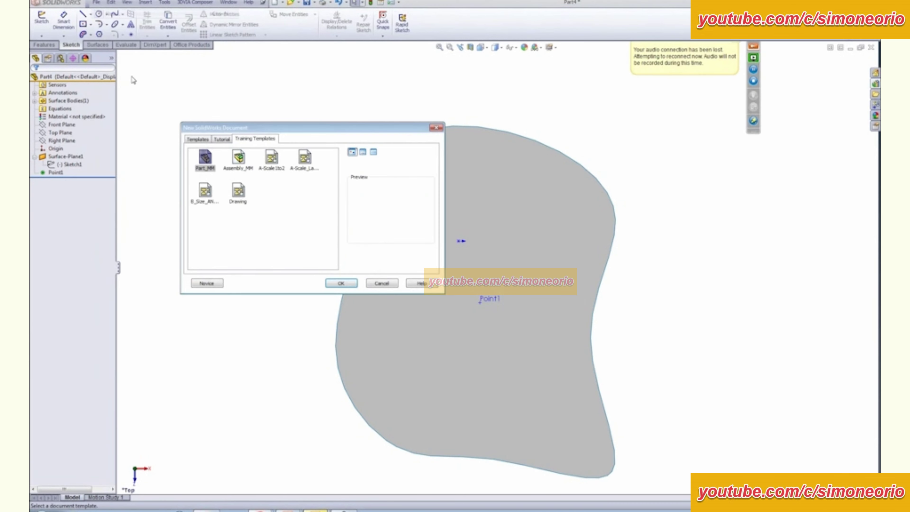
left_click(337, 284)
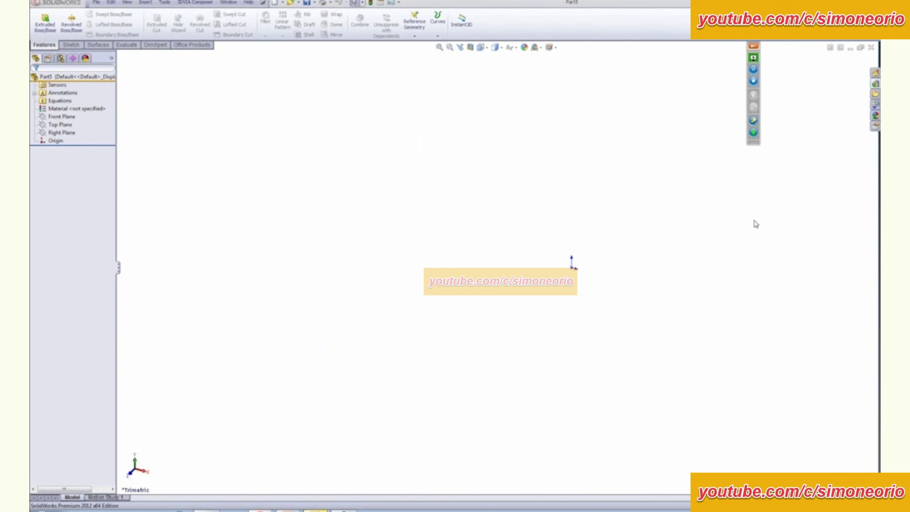
left_click(755, 47)
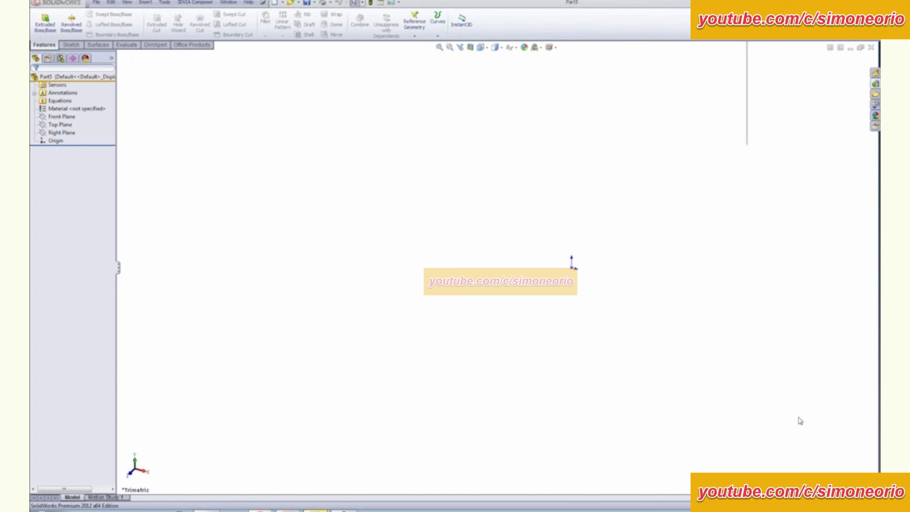
left_click(638, 159)
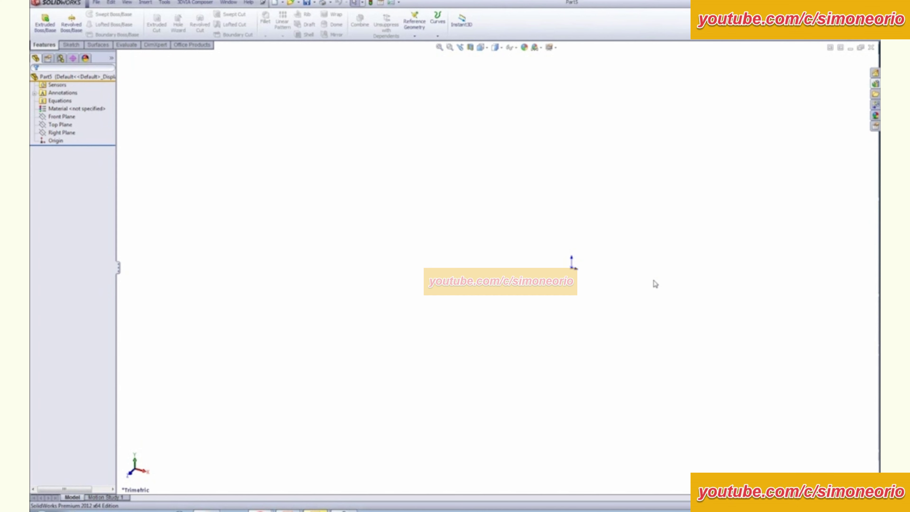
Sketch a four-point spline on the Front Plane starting at the origin, curving up then down.
left_click(59, 101)
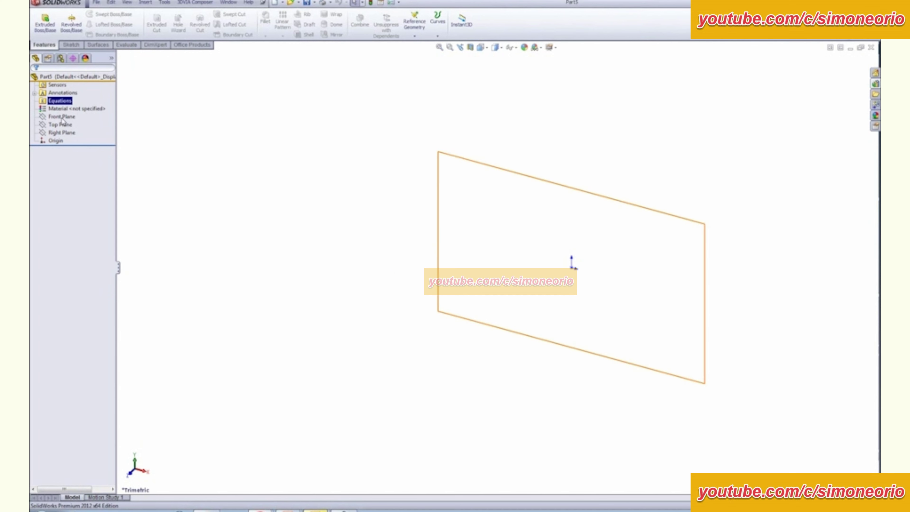
left_click(62, 116)
left_click(67, 107)
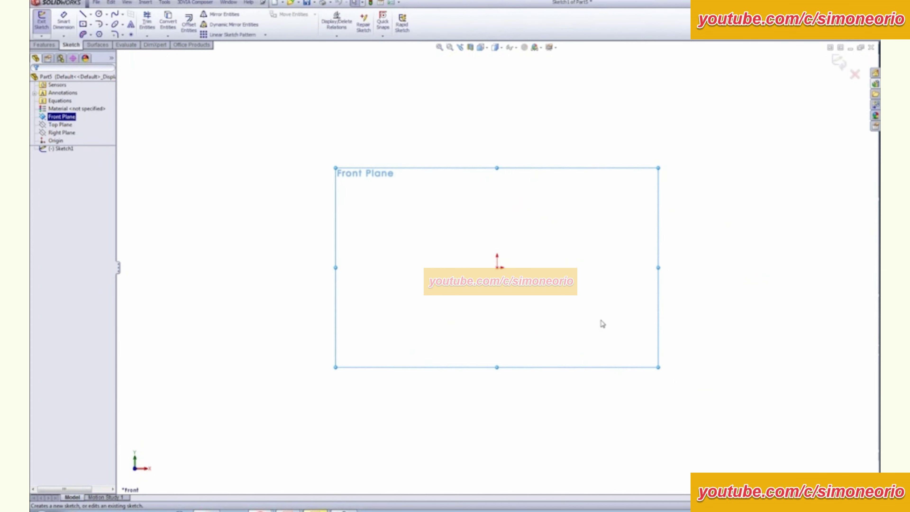
key("s")
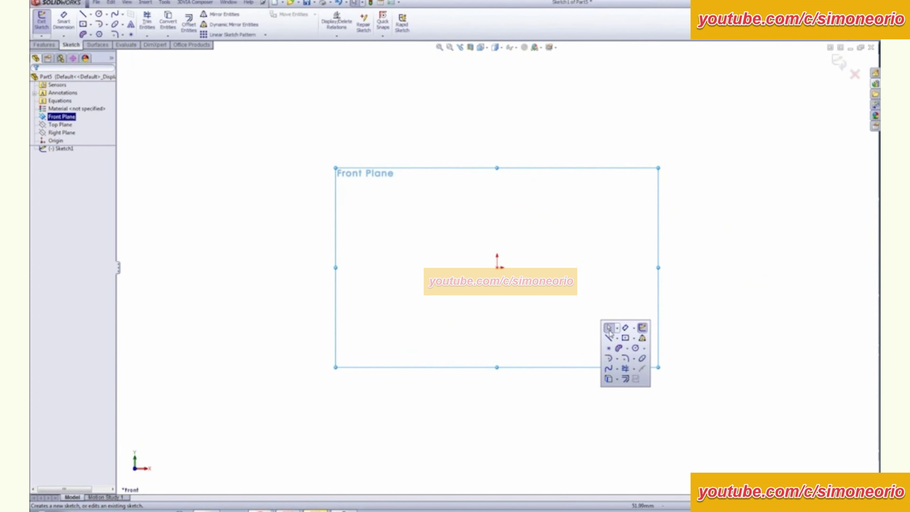
left_click(610, 367)
left_click(497, 267)
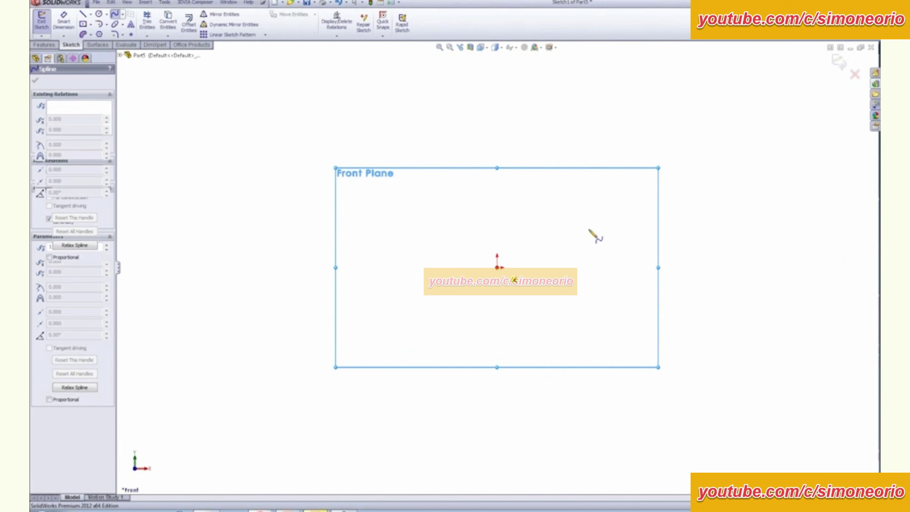
left_click(568, 221)
left_click(697, 332)
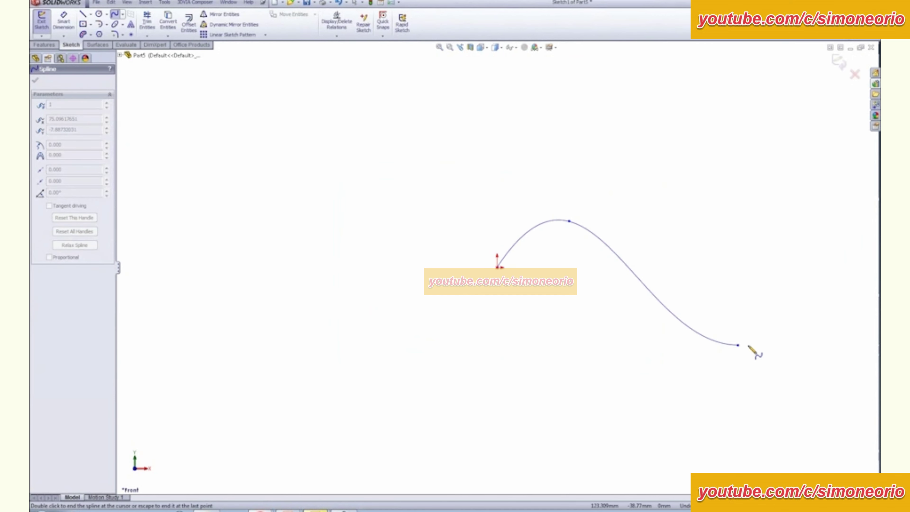
key("ctrl+Left")
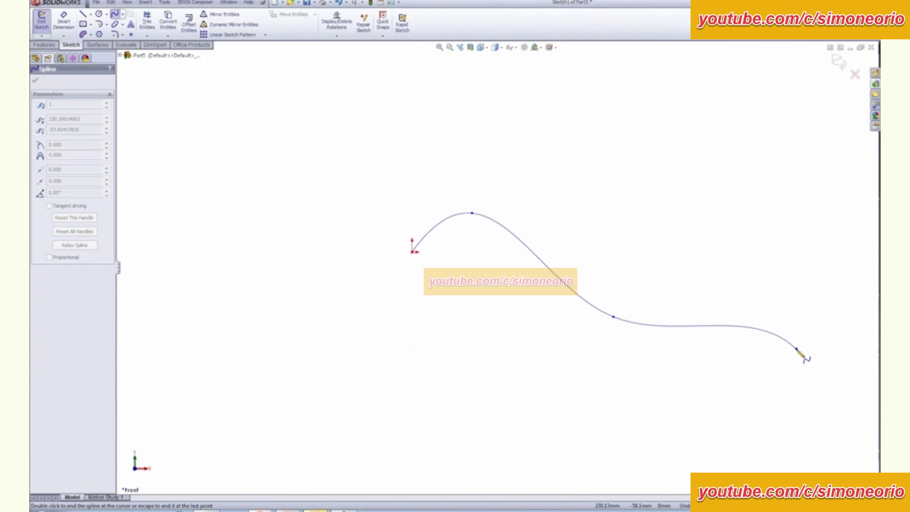
double_click(795, 348)
Reshape the spline: level its end tangent horizontally and adjust its middle and top points.
left_click(776, 372)
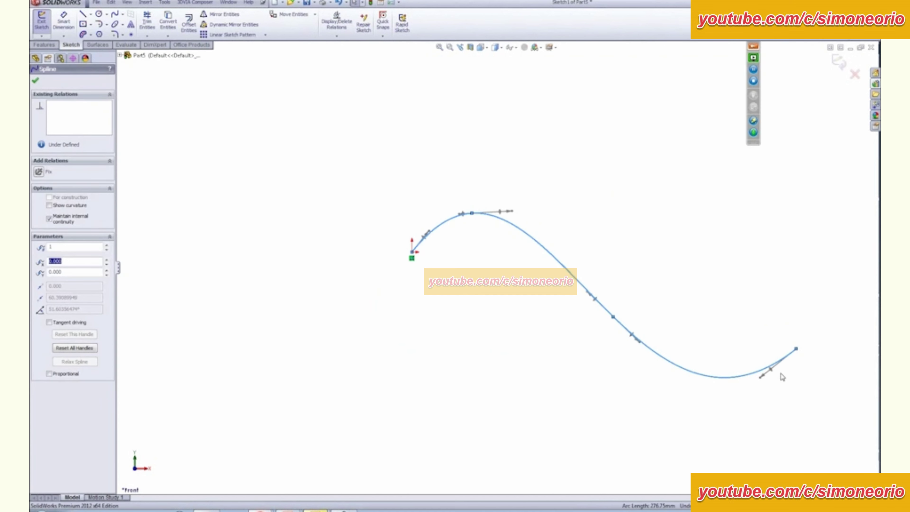
left_click_drag(770, 370, 763, 347)
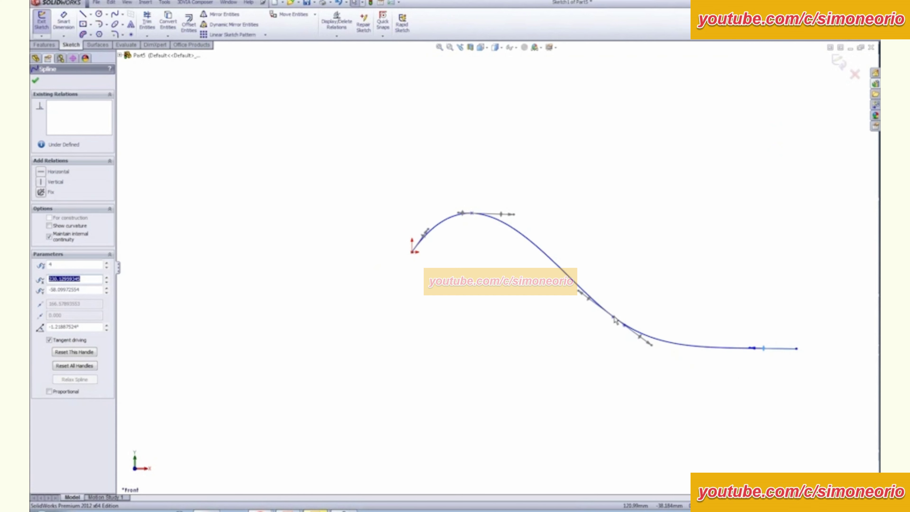
left_click_drag(613, 317, 616, 289)
left_click_drag(472, 214, 494, 229)
Zoom to fit the whole S-shaped spline and review its right-click options, then deselect it.
left_click(376, 188)
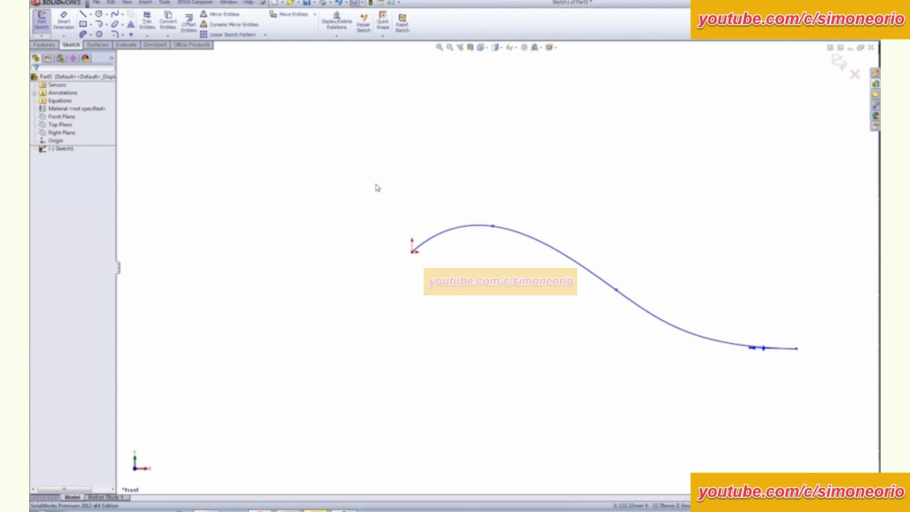
scroll(800, 264, "down", 3)
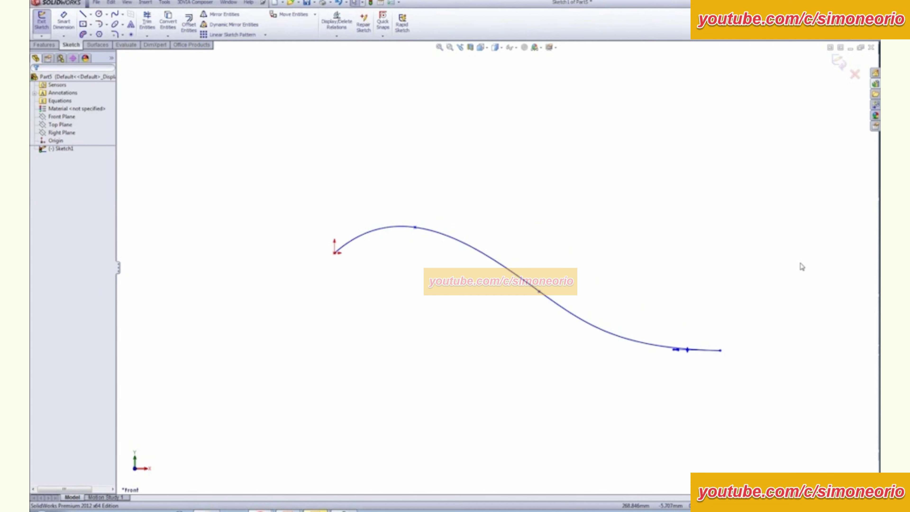
middle_click_drag(800, 264, 674, 309, "ctrl")
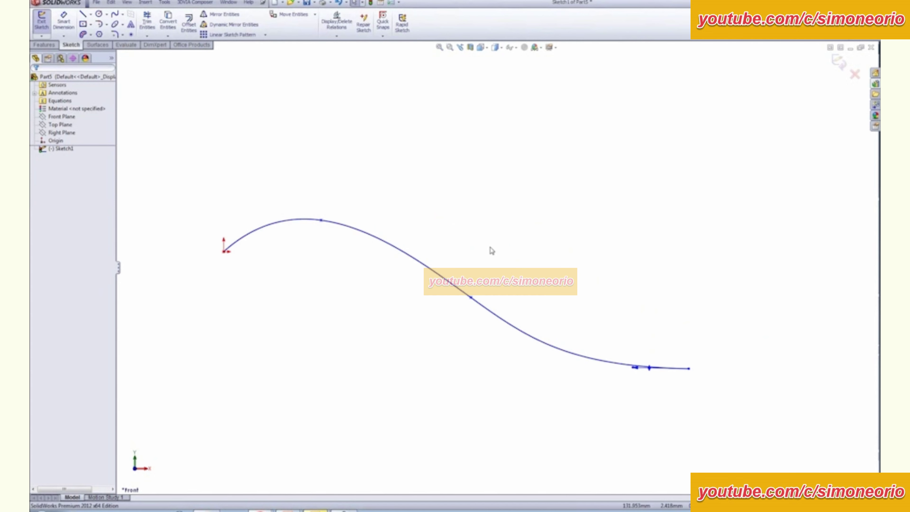
left_click(431, 273)
right_click(431, 273)
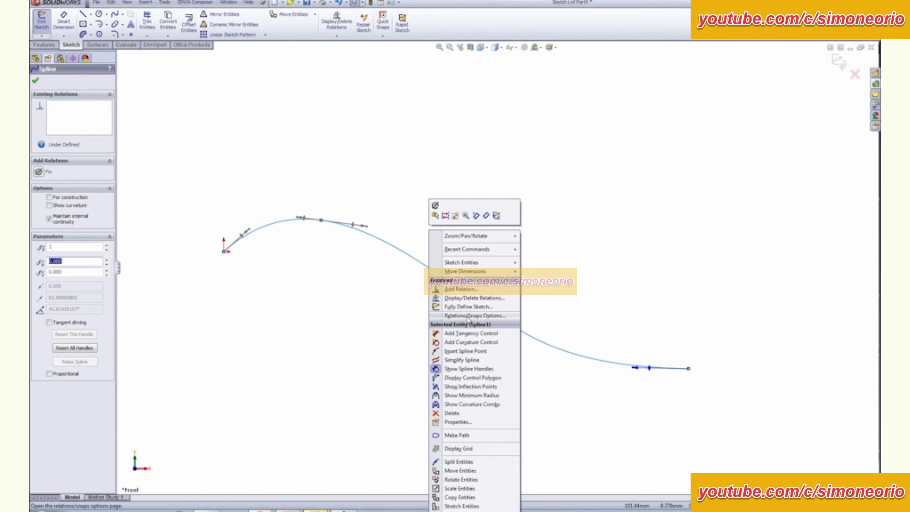
left_click(480, 357)
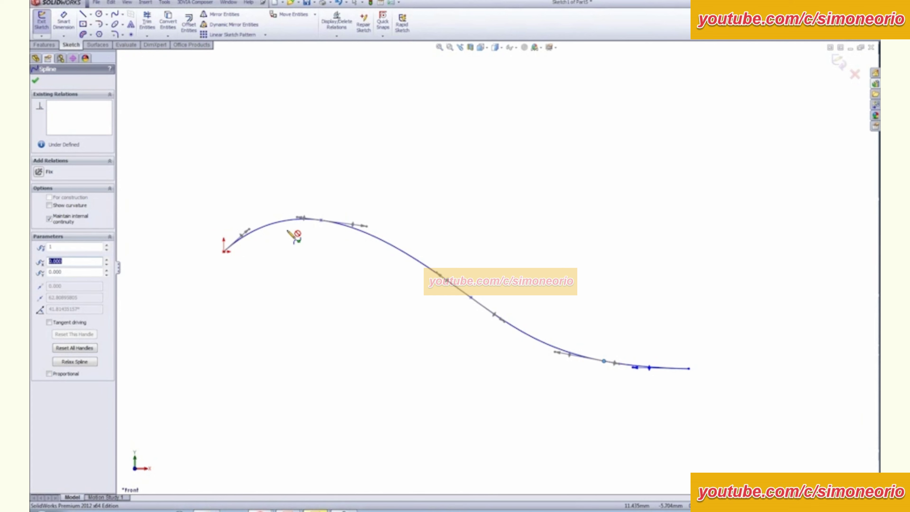
left_click(558, 340)
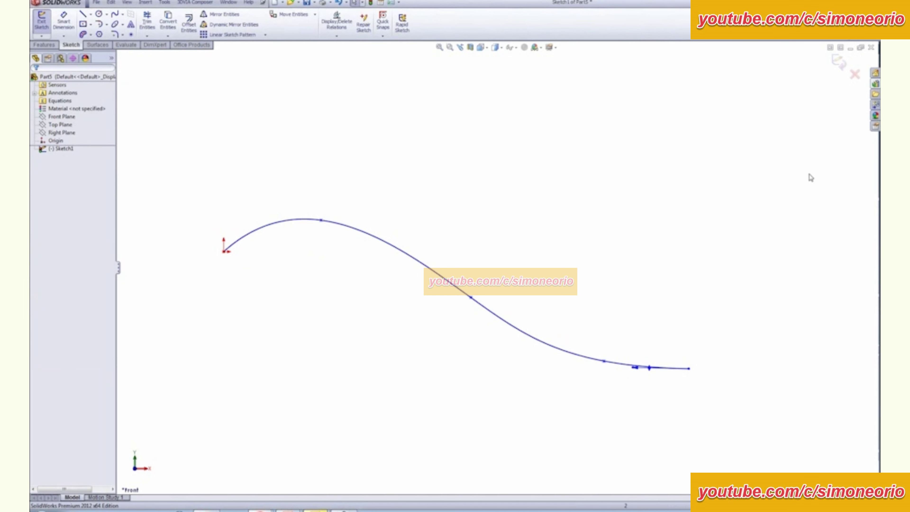
Exit the sketch and add 5 evenly distributed reference points along the spline.
left_click(837, 63)
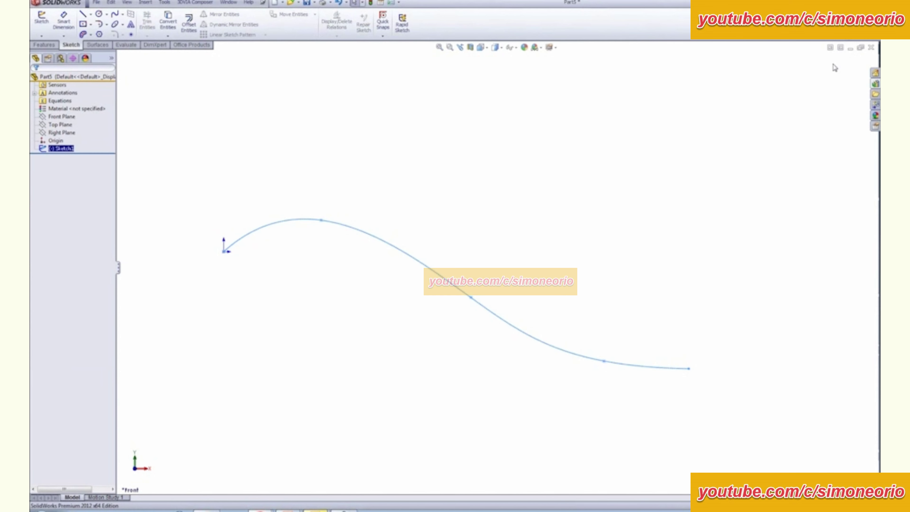
left_click(446, 193)
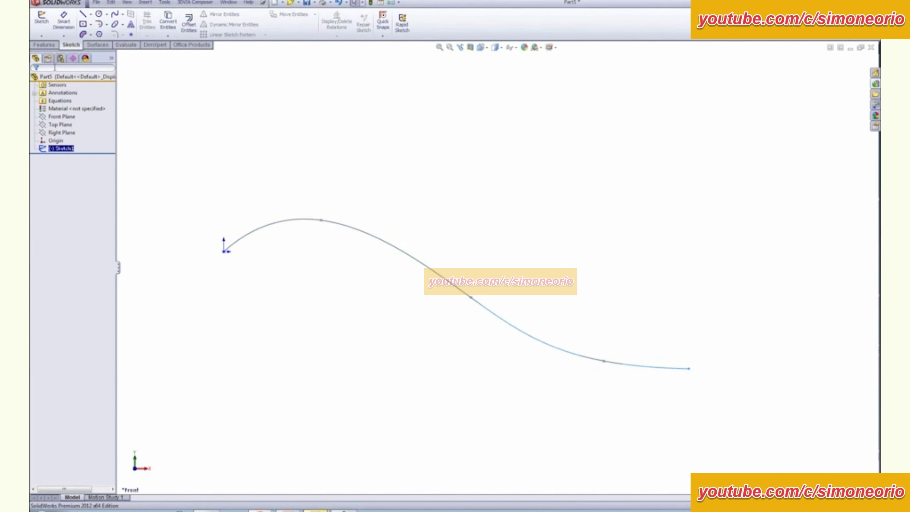
left_click(52, 43)
left_click(414, 36)
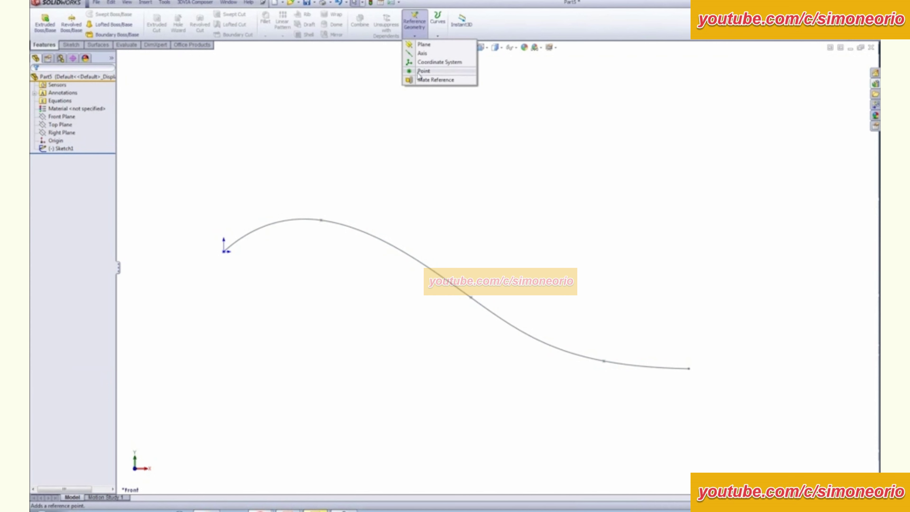
left_click(420, 73)
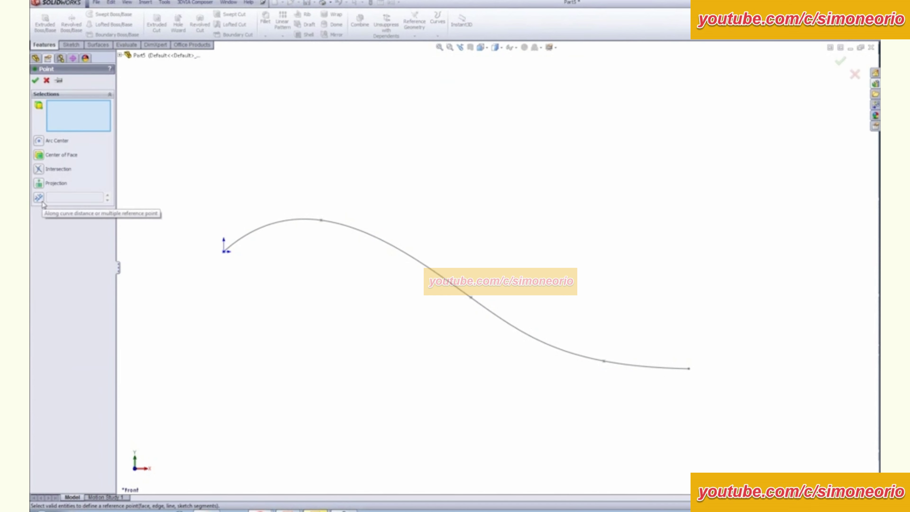
left_click(42, 201)
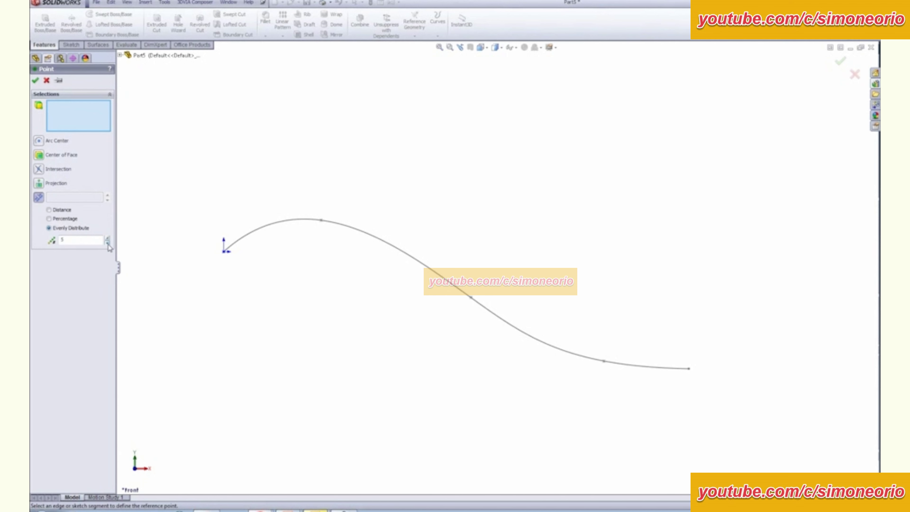
left_click(308, 220)
left_click(296, 222)
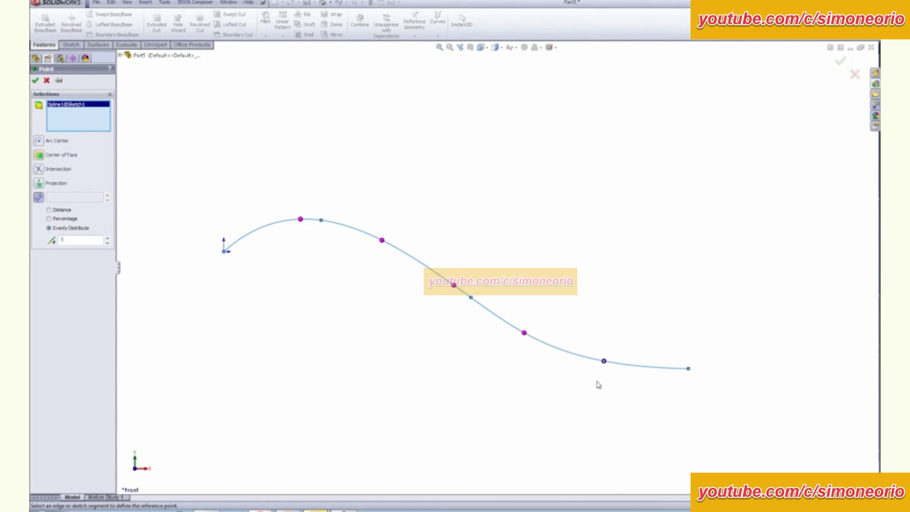
left_click(35, 80)
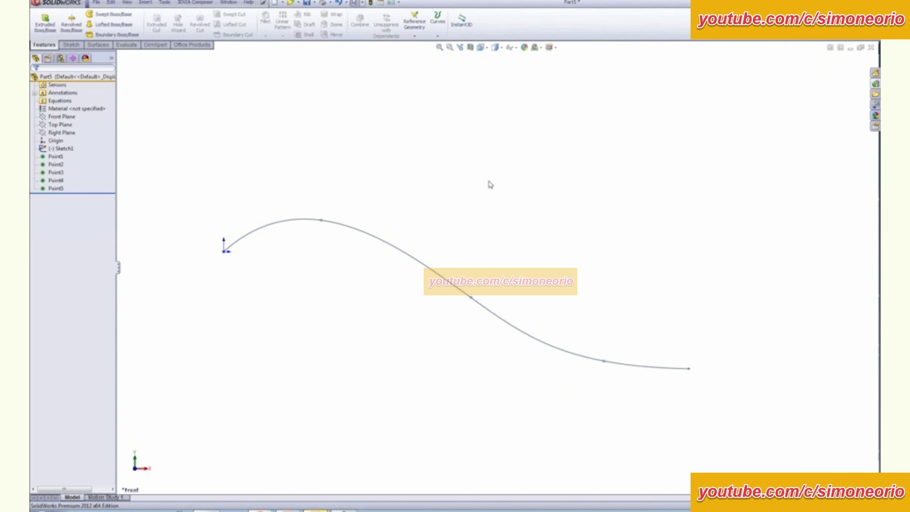
Turn on the Points display in the View menu so Point1–Point5 show along the spline.
left_click(127, 2)
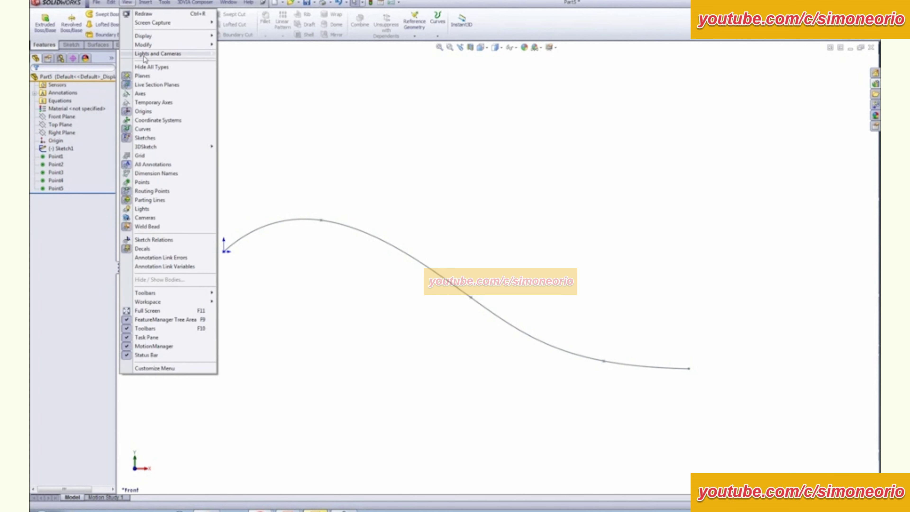
left_click(143, 182)
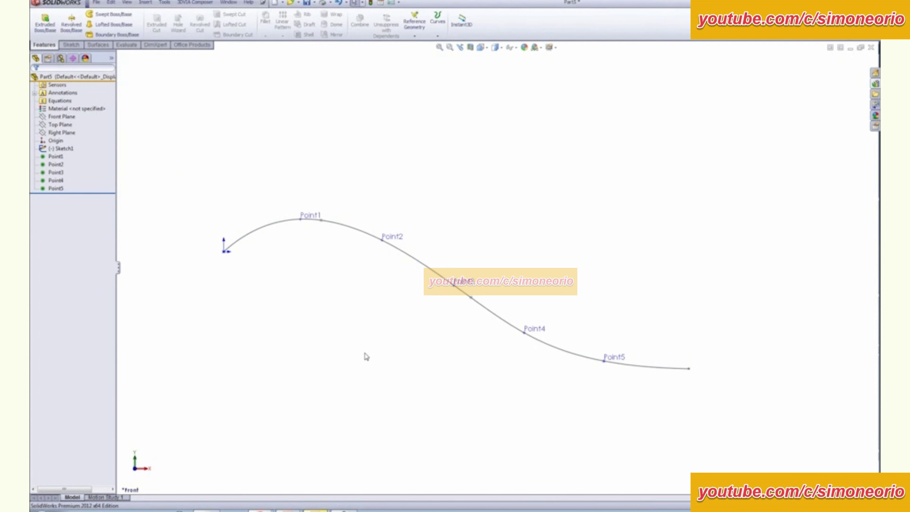
scroll(569, 290, "up", 2)
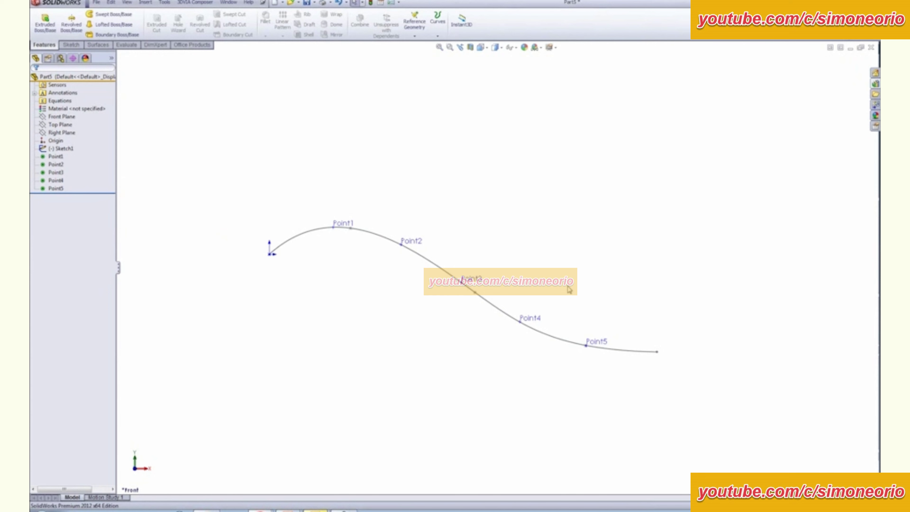
scroll(570, 289, "down", 2)
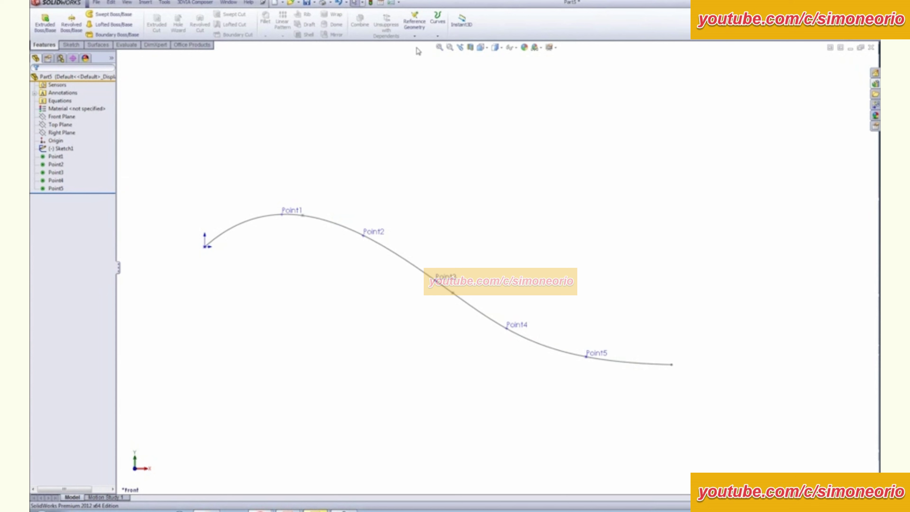
Create a reference plane perpendicular to the spline through Point3.
left_click(414, 36)
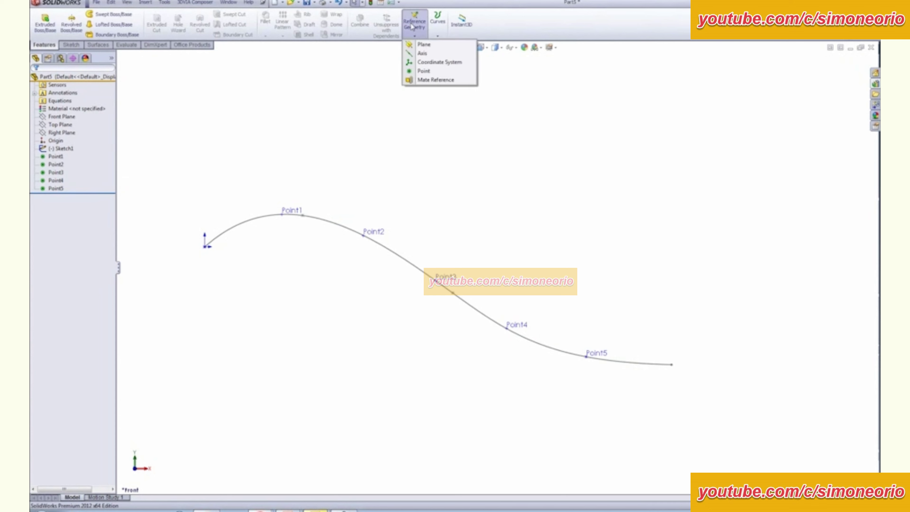
left_click(416, 45)
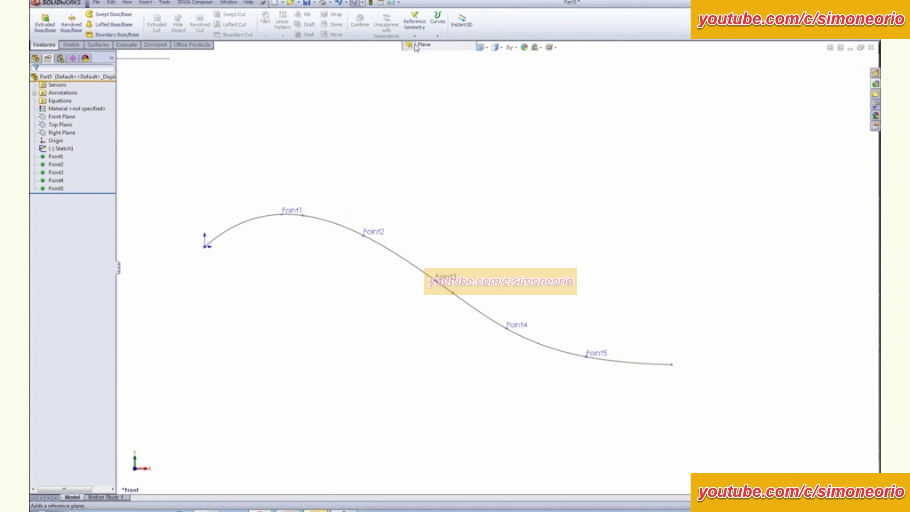
left_click(642, 365)
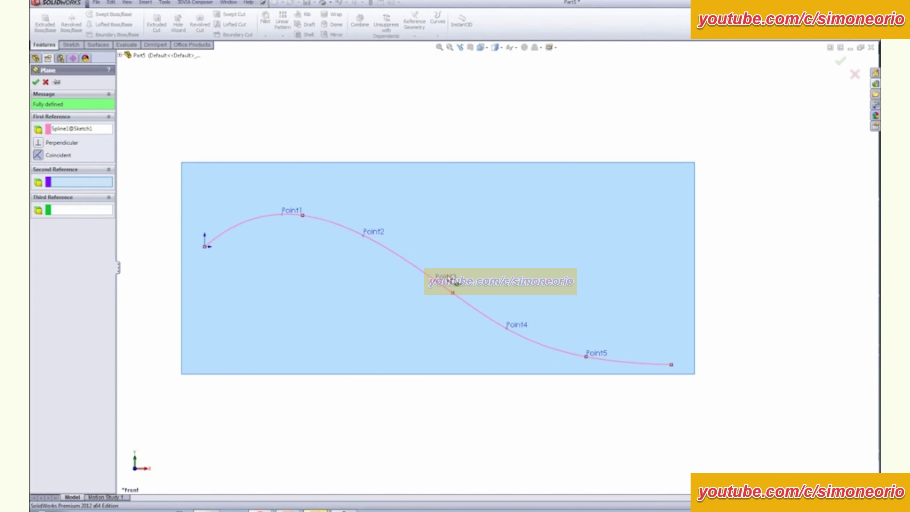
left_click(452, 285)
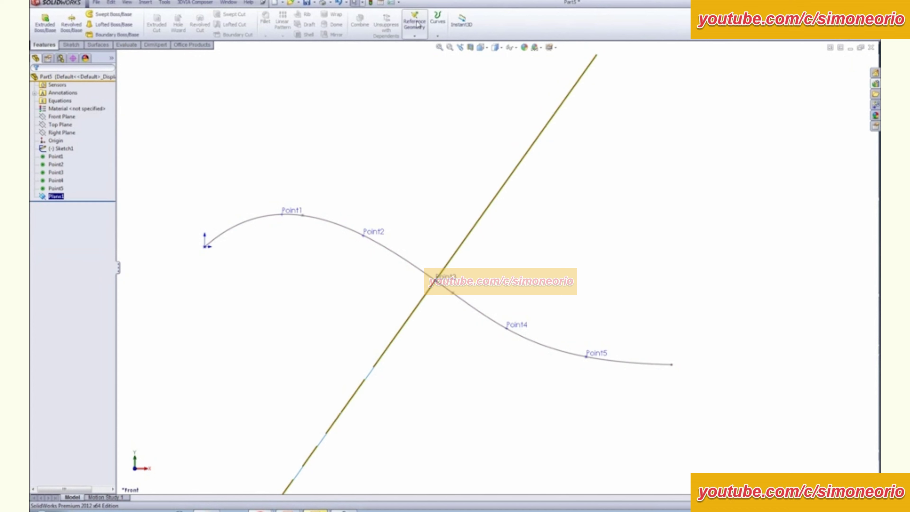
Add a second reference plane normal to the spline through Point1.
left_click(416, 23)
left_click(424, 45)
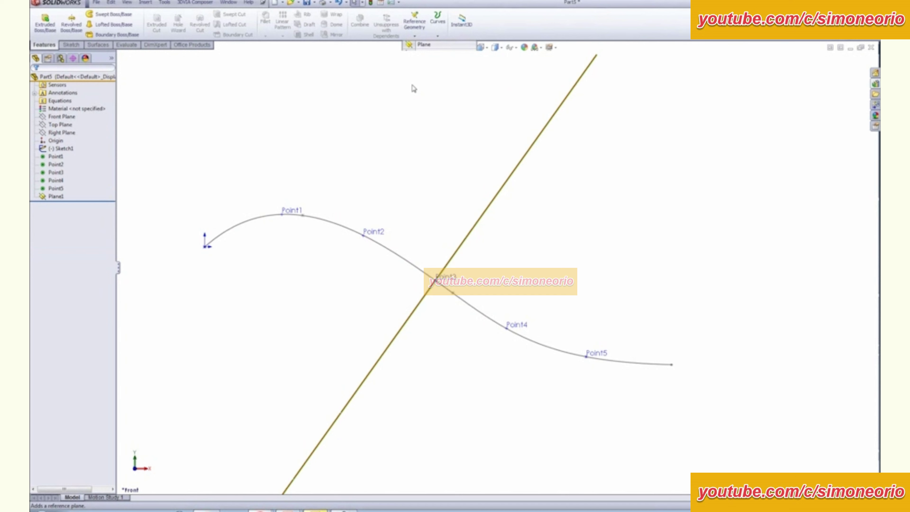
left_click(318, 219)
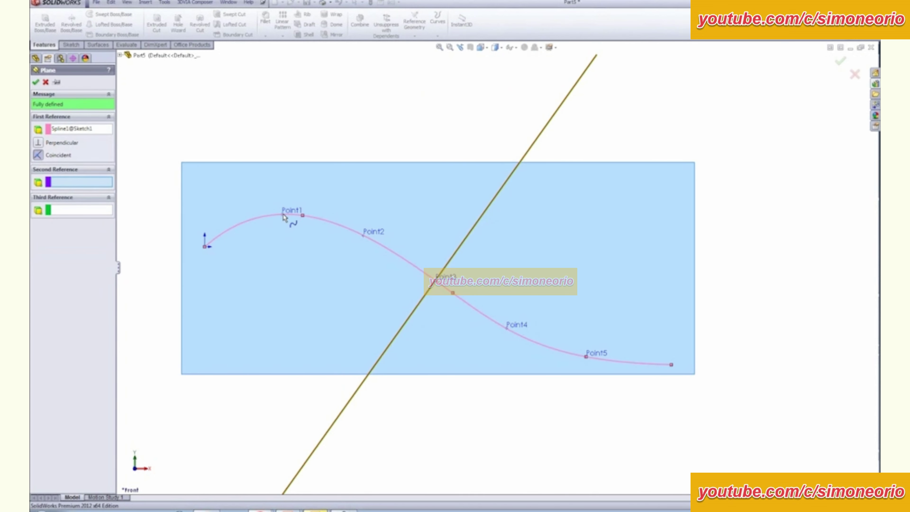
left_click(288, 214)
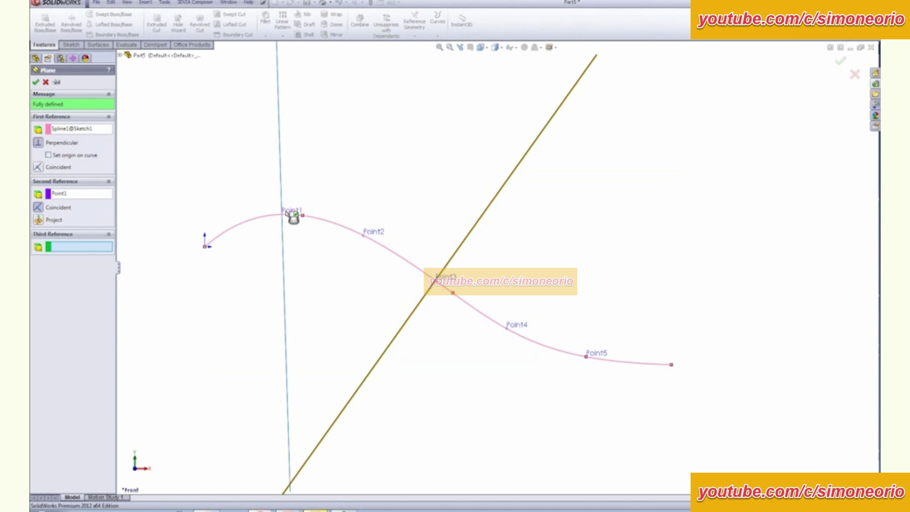
left_click(36, 82)
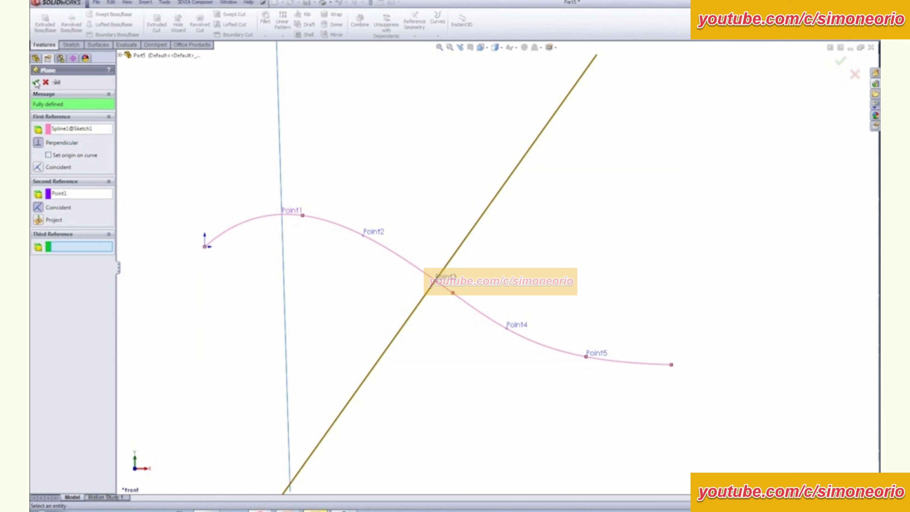
Add a third reference plane normal to the spline through Point5.
left_click(423, 36)
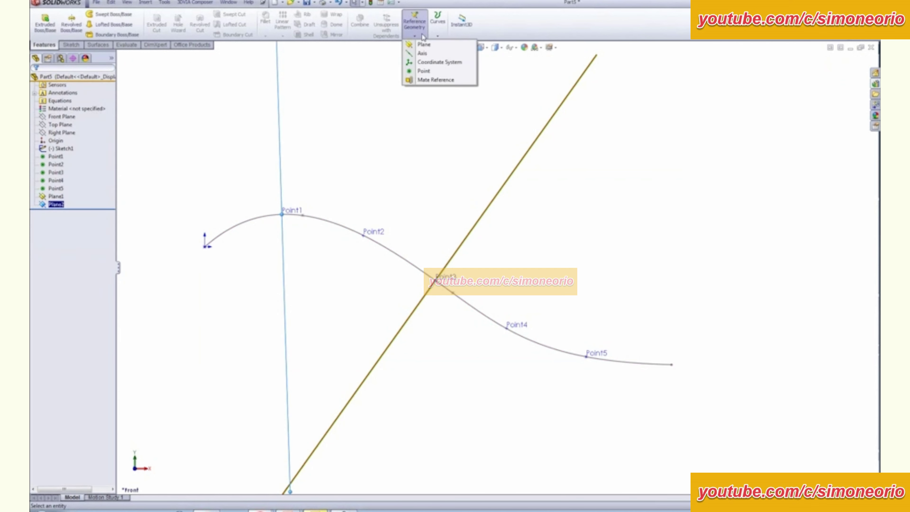
left_click(387, 118)
left_click(412, 30)
left_click(416, 45)
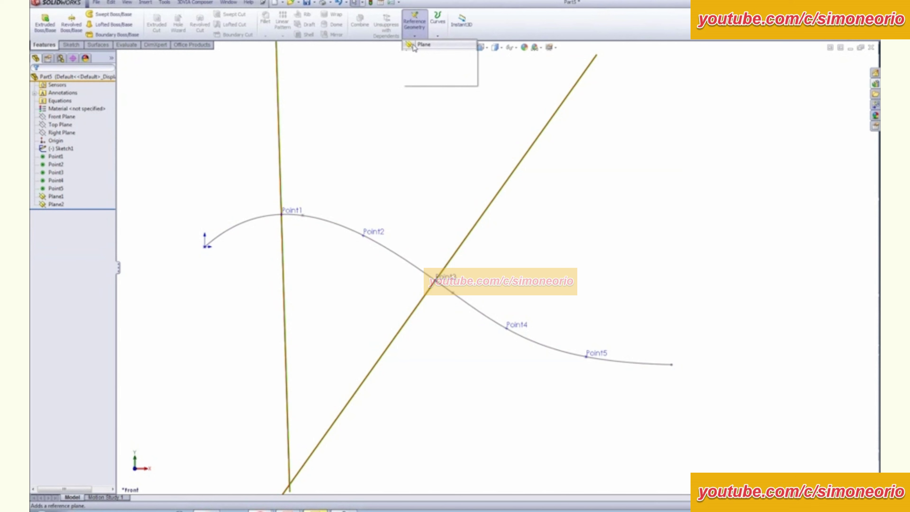
left_click(631, 363)
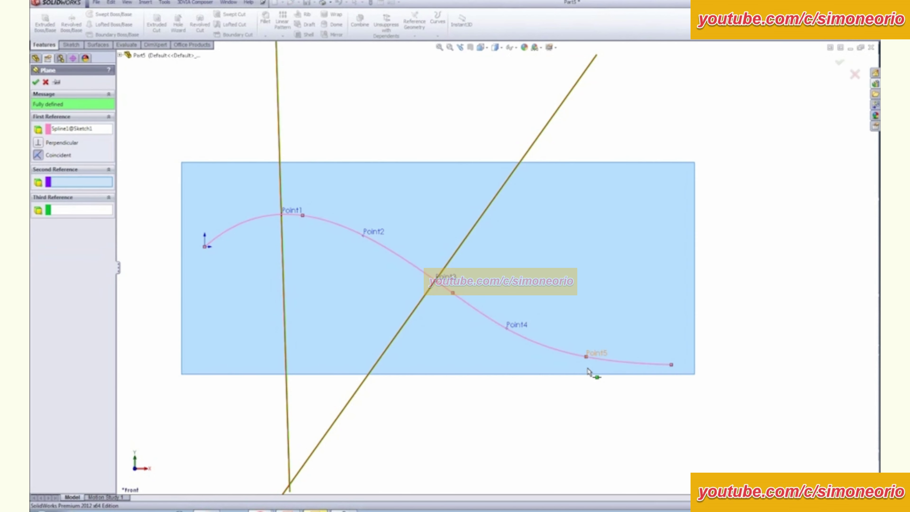
left_click(589, 357)
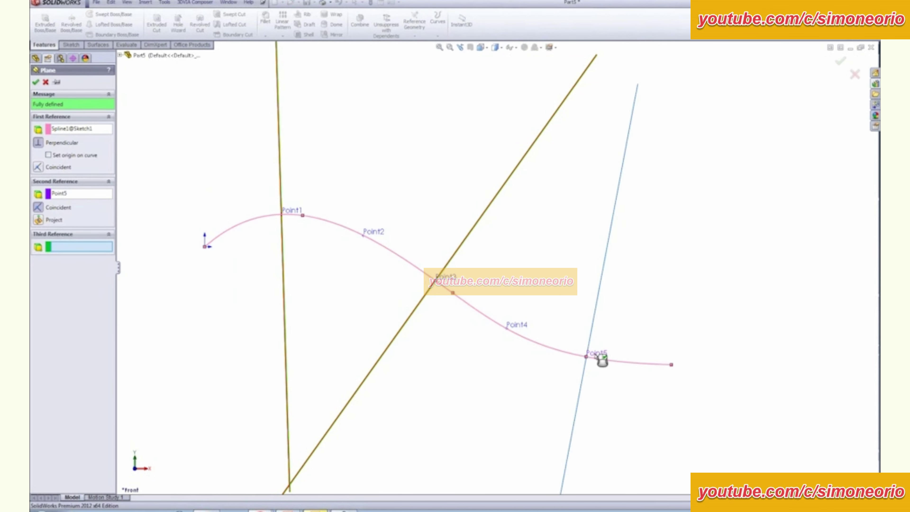
right_click(602, 360)
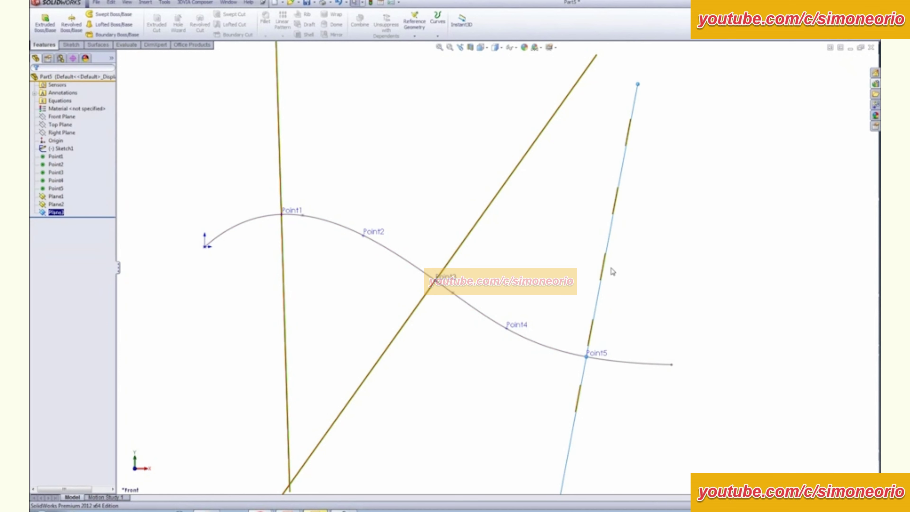
Sketch a circle on Plane3 centred on Point5 at the spline's end.
mouse_move(610, 268)
middle_mouse_down()
mouse_move(587, 273)
mouse_move(619, 268)
mouse_move(600, 268)
middle_mouse_up()
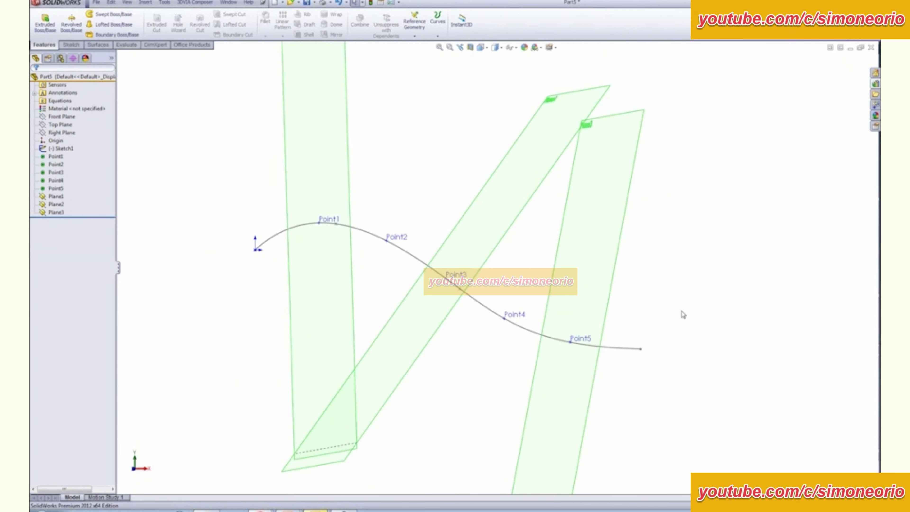
left_click(605, 266)
left_click(633, 231)
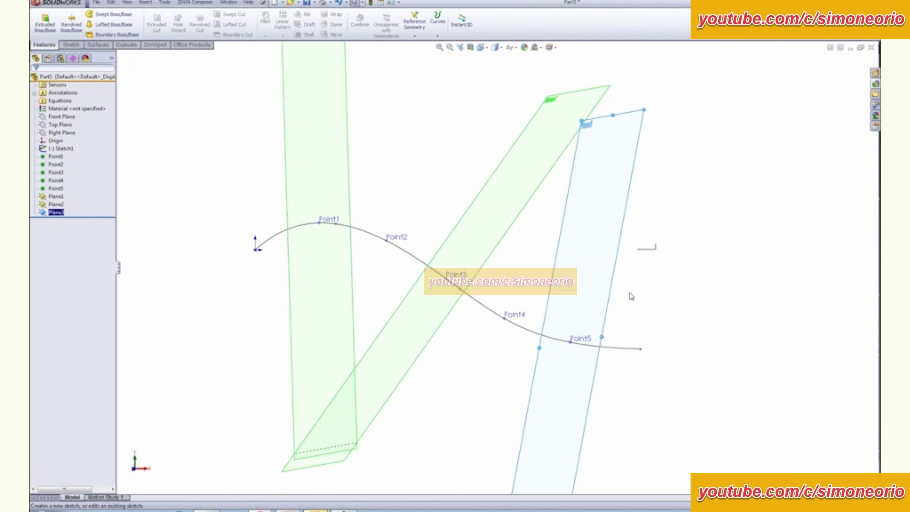
key("s")
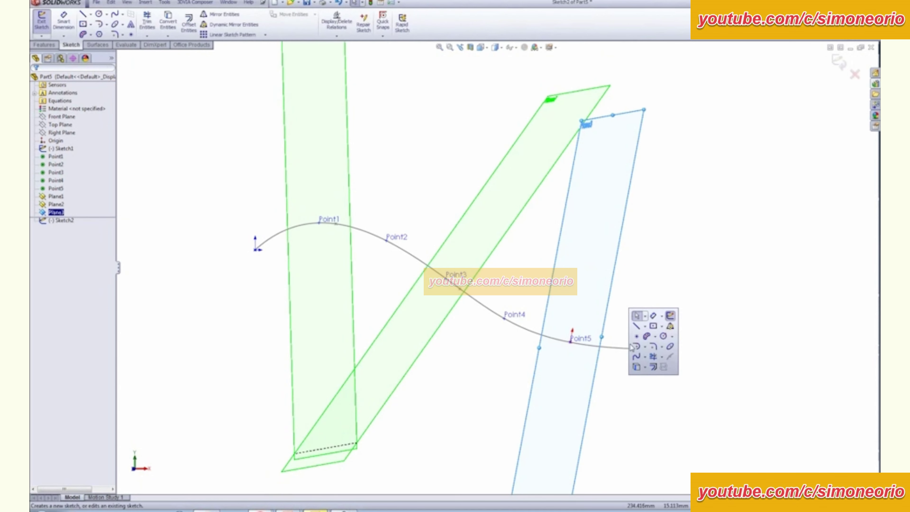
left_click(663, 336)
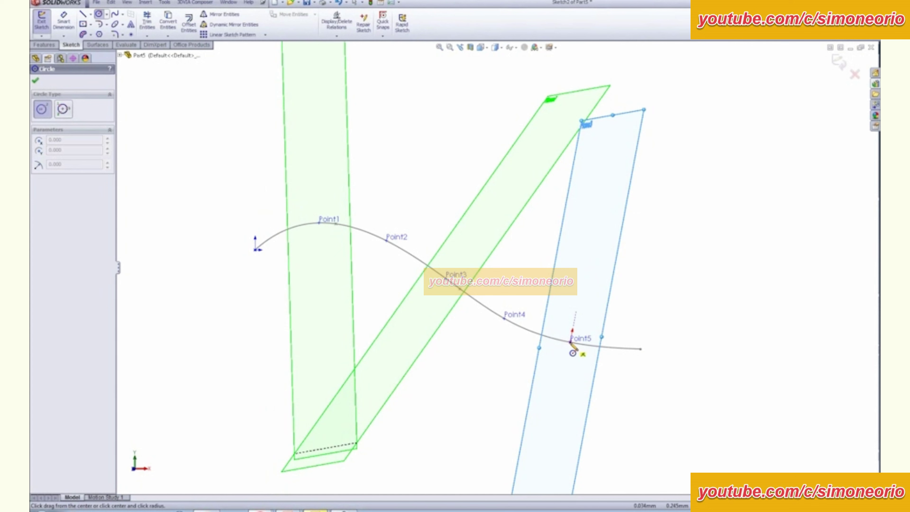
left_click(570, 342)
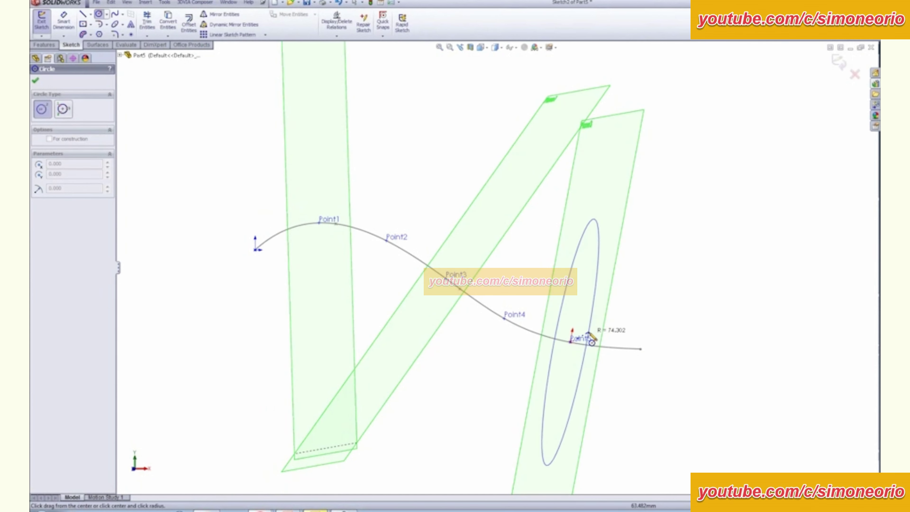
middle_click_drag(577, 339, 570, 328)
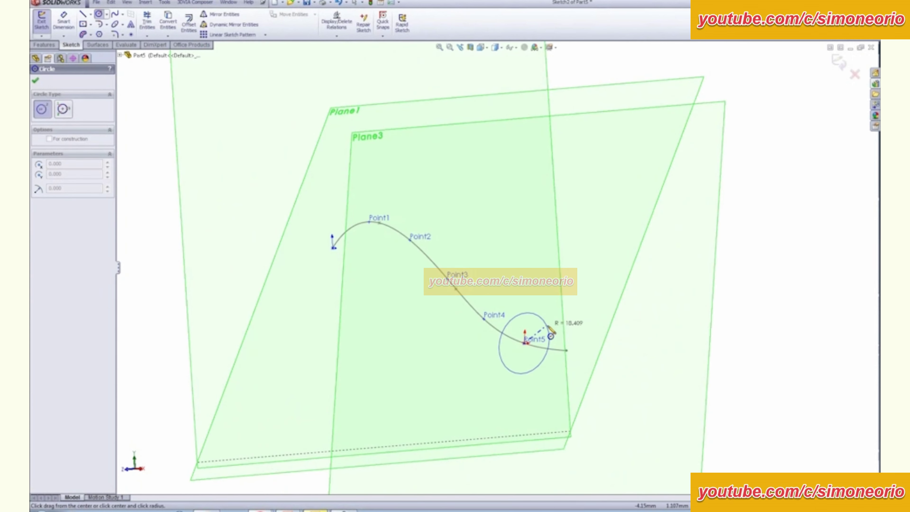
left_click(584, 318)
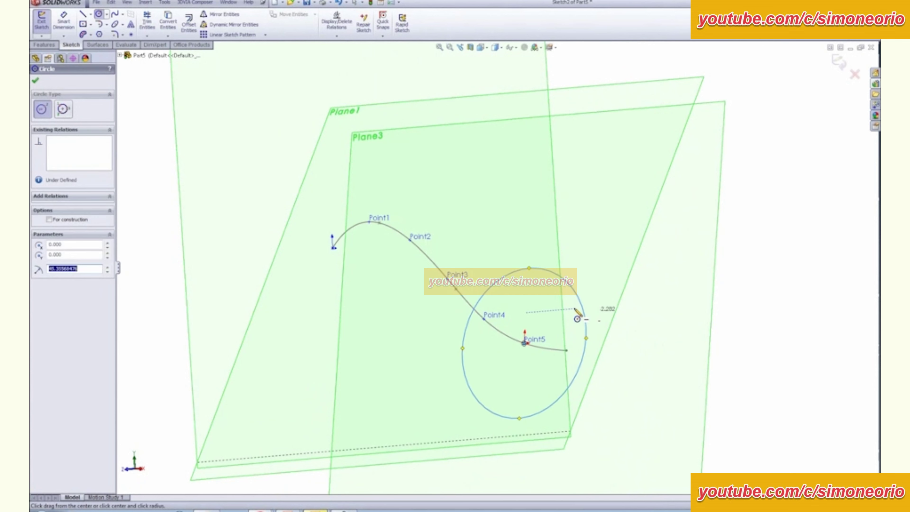
key("Escape")
middle_click_drag(608, 335, 632, 327)
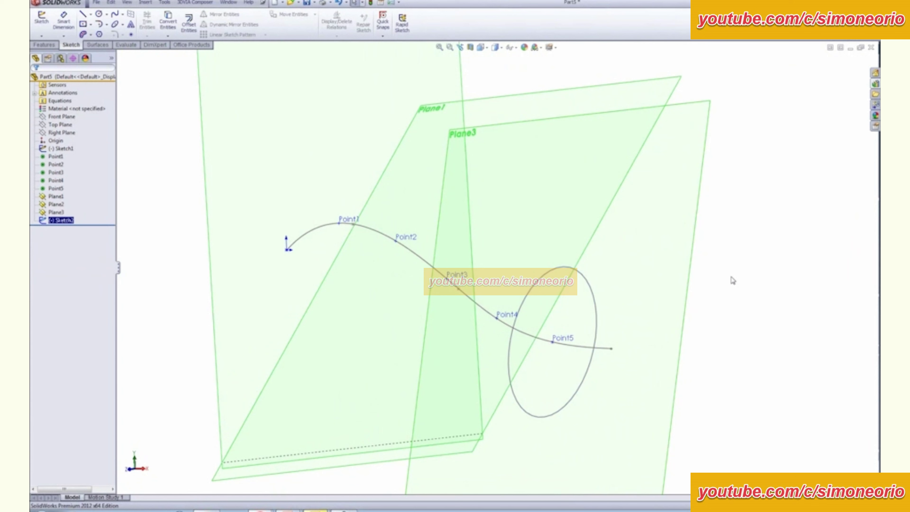
Sketch a centre rectangle on Plane1 centred on Point3 and exit the sketch.
left_click(527, 103)
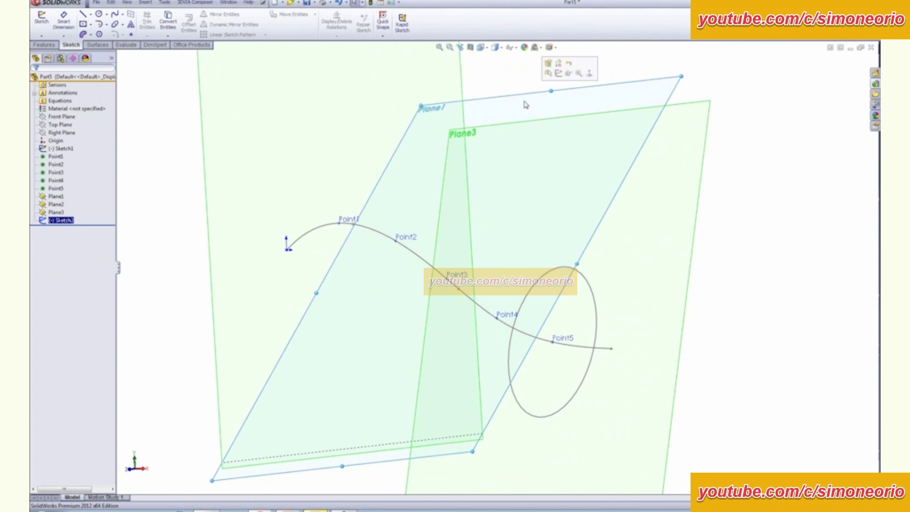
left_click(559, 74)
key("s")
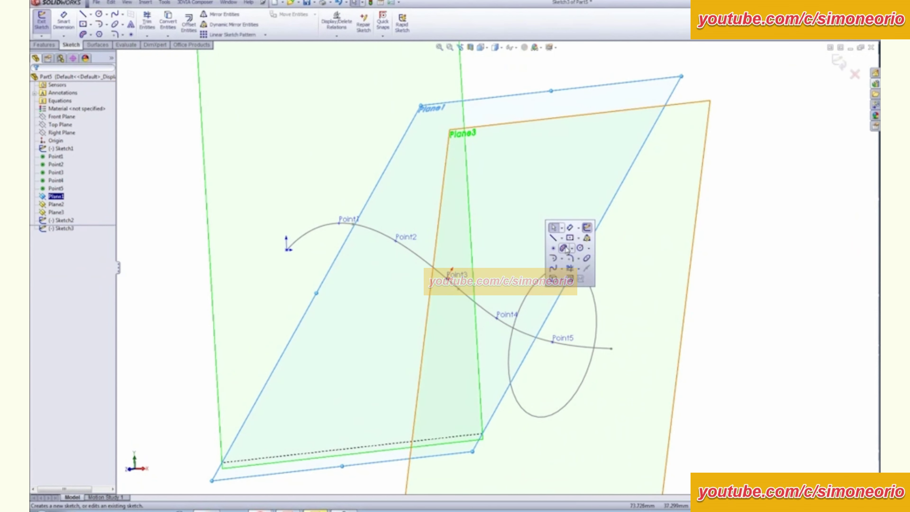
left_click(570, 237)
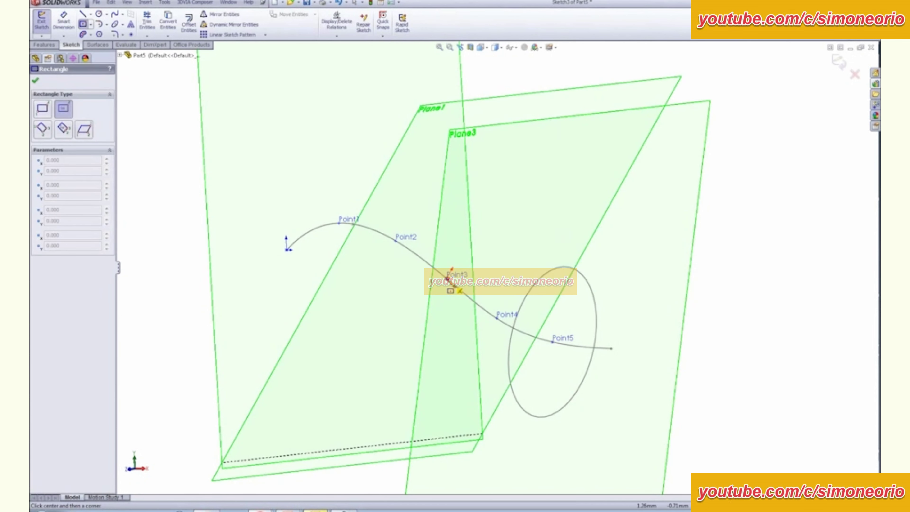
left_click(446, 278)
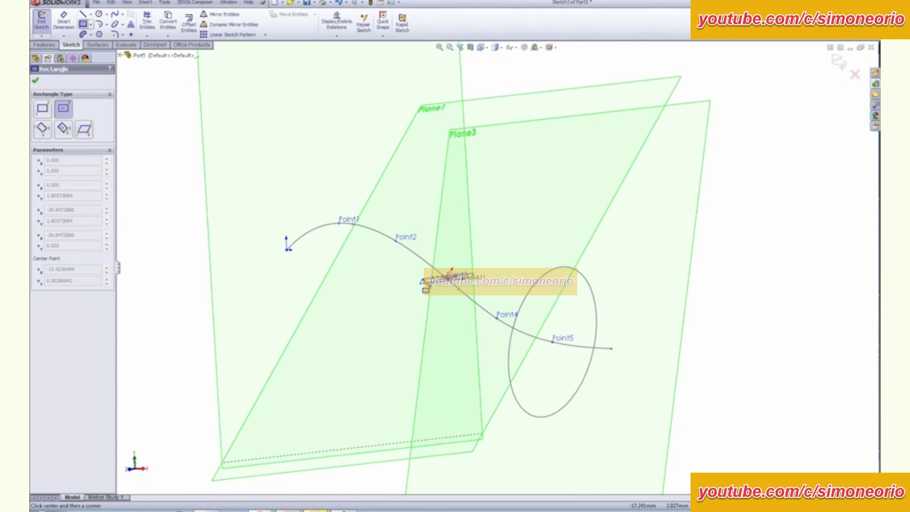
left_click(415, 247)
mouse_move(624, 325)
middle_mouse_down()
mouse_move(560, 284)
mouse_move(545, 249)
mouse_move(550, 279)
mouse_move(635, 291)
middle_mouse_up()
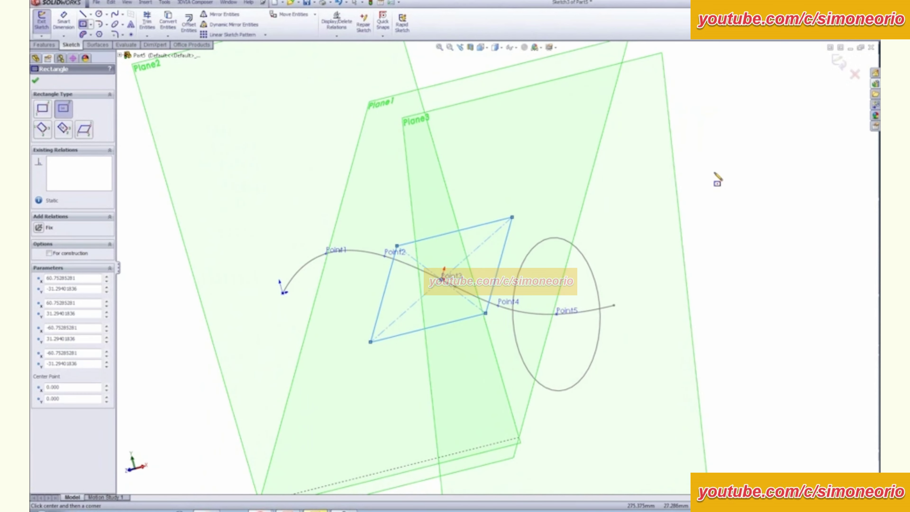
left_click(839, 61)
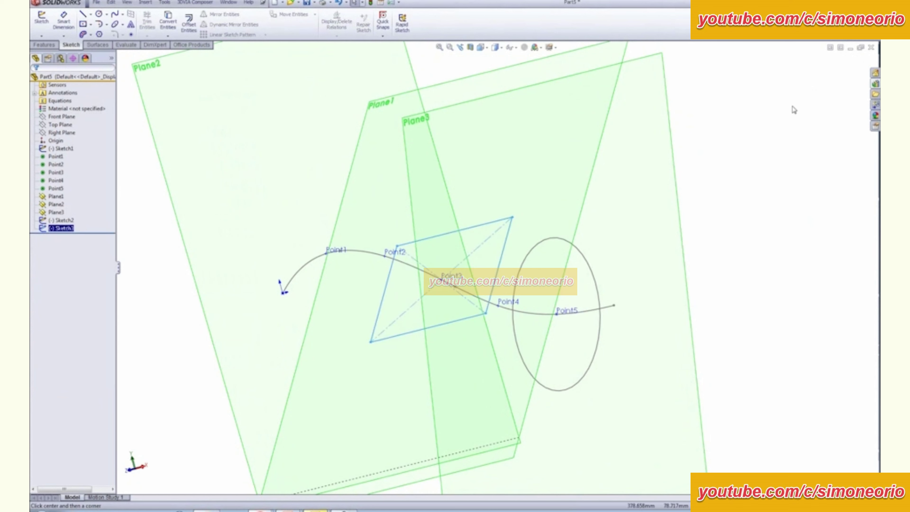
Sketch a circle on Plane2 centred on Point1 and exit the sketch.
left_click(292, 251)
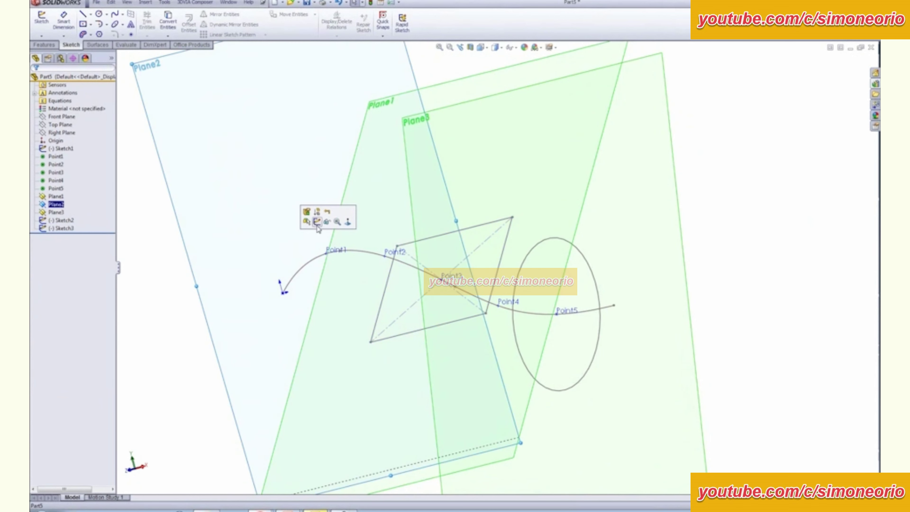
left_click(318, 226)
key("s")
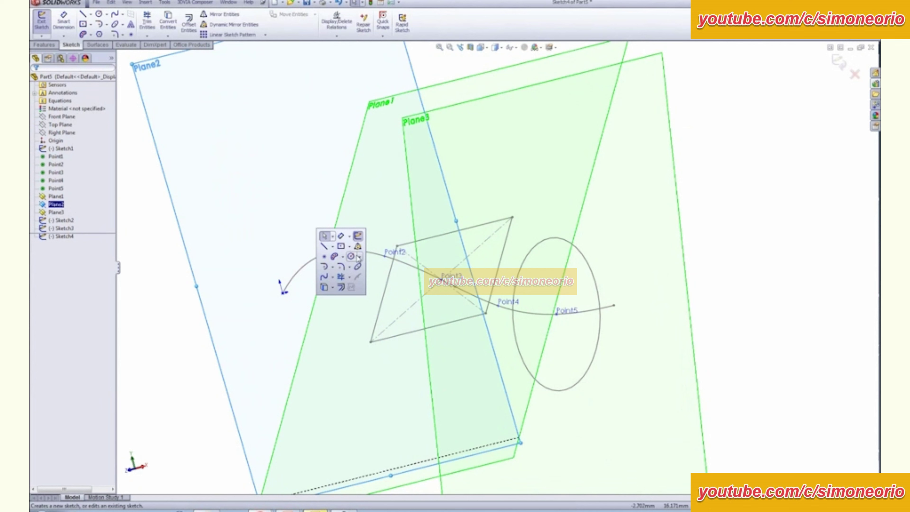
left_click(351, 255)
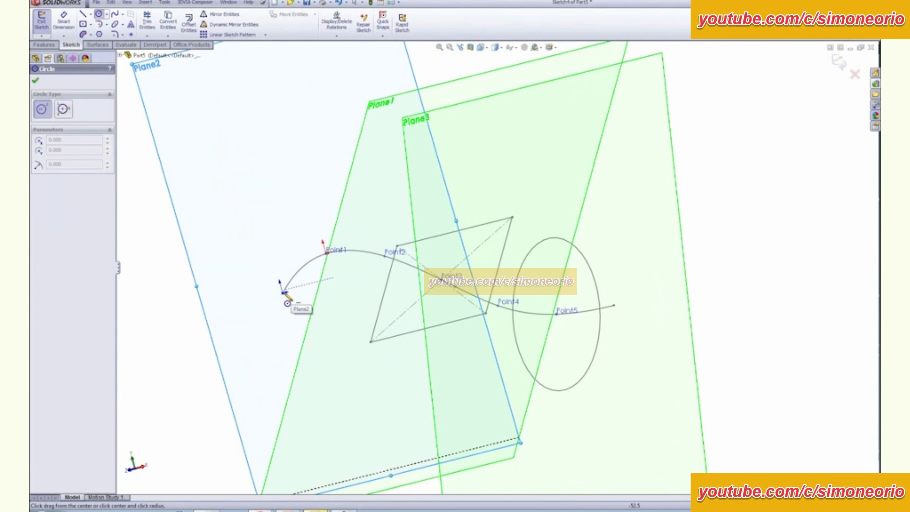
mouse_move(294, 308)
middle_mouse_down()
mouse_move(292, 333)
mouse_move(311, 284)
middle_mouse_up()
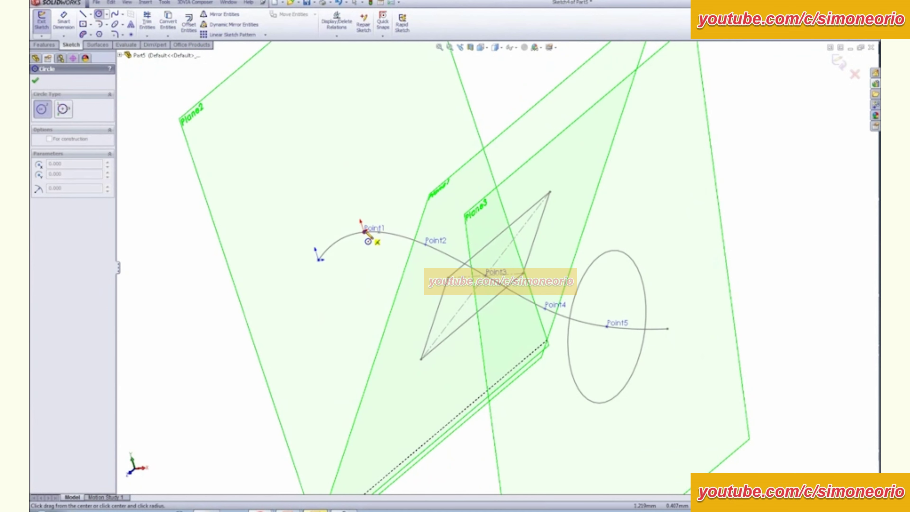
left_click_drag(365, 231, 386, 212)
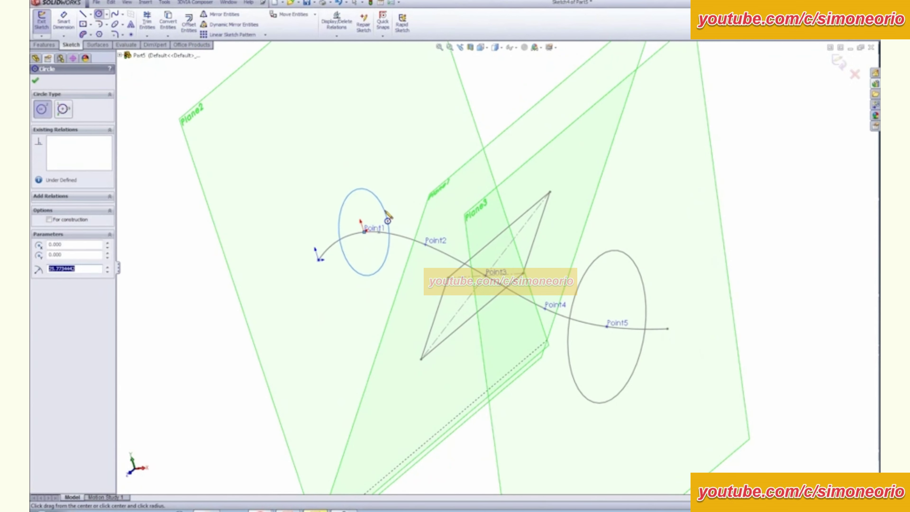
key("Escape")
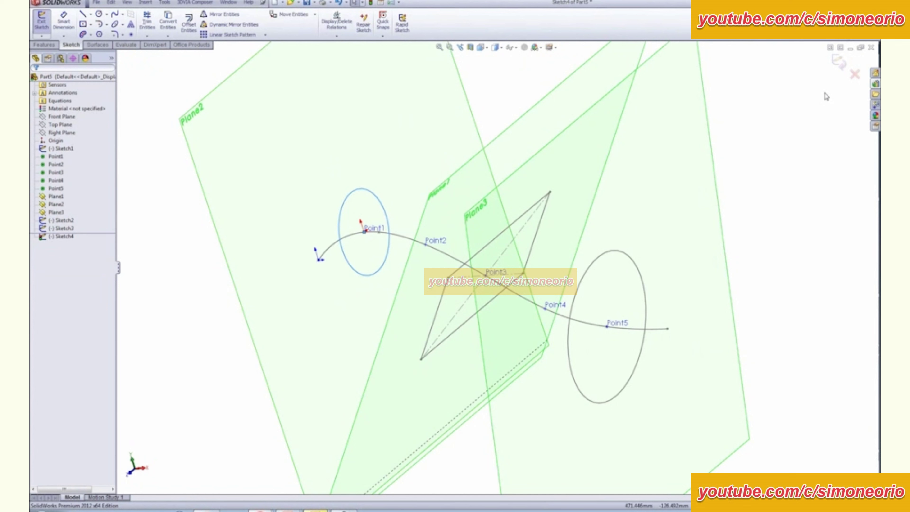
left_click(842, 66)
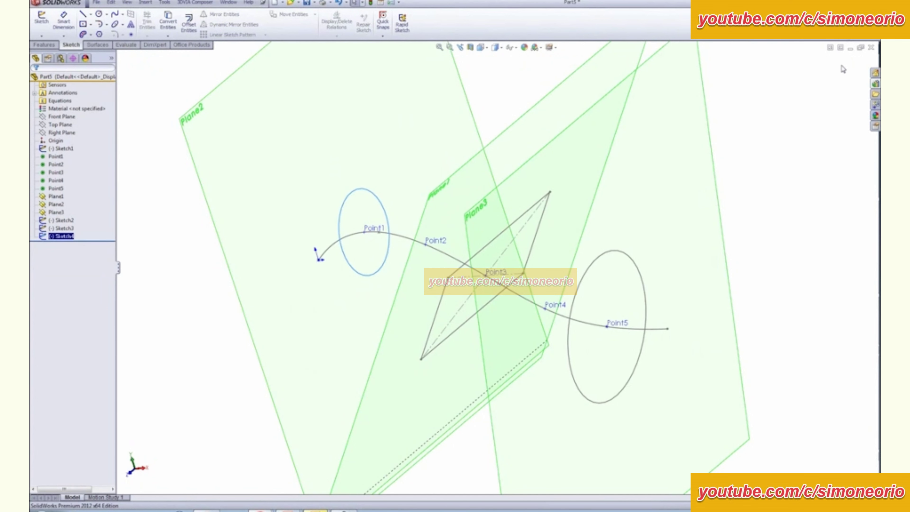
left_click(759, 236)
mouse_move(759, 236)
middle_mouse_down()
mouse_move(753, 213)
mouse_move(768, 235)
mouse_move(766, 219)
middle_mouse_up()
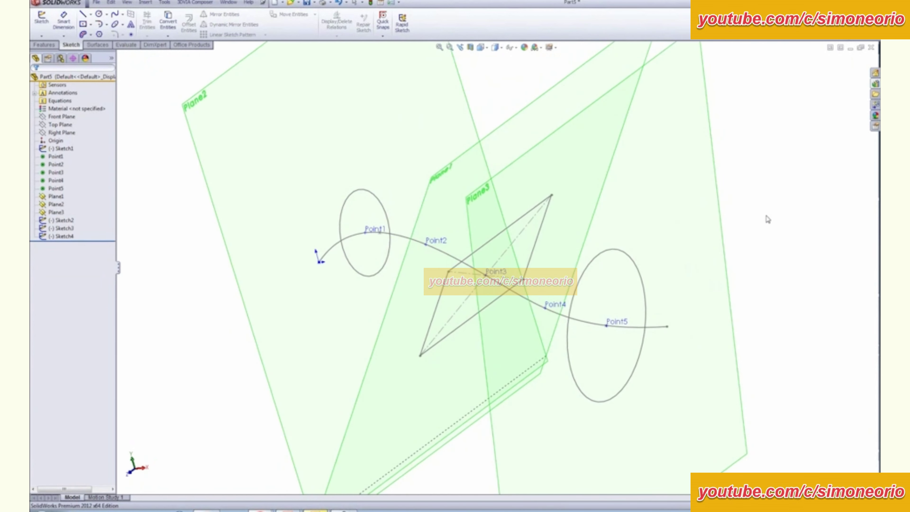
Loft a solid through Sketch2, Sketch3 and Sketch4: right circle, rectangle, left circle.
left_click(44, 46)
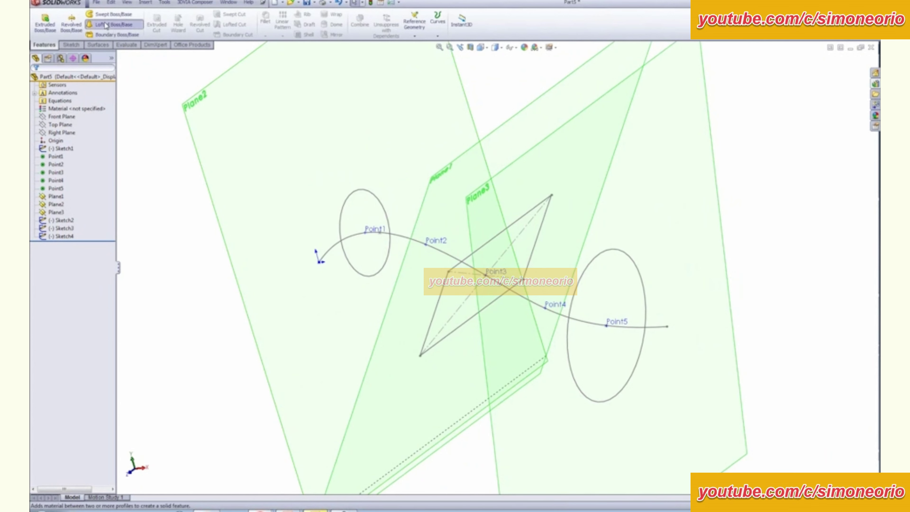
left_click(106, 25)
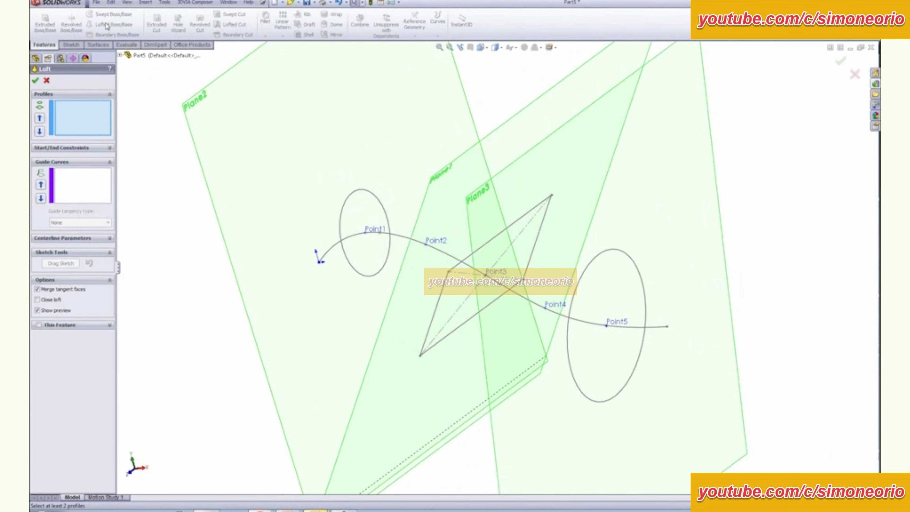
left_click(574, 295)
left_click(449, 273)
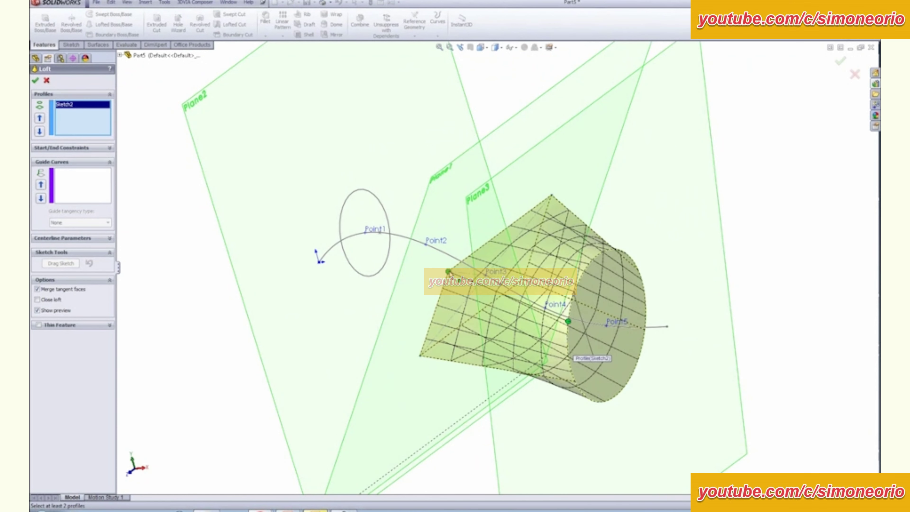
left_click(340, 224)
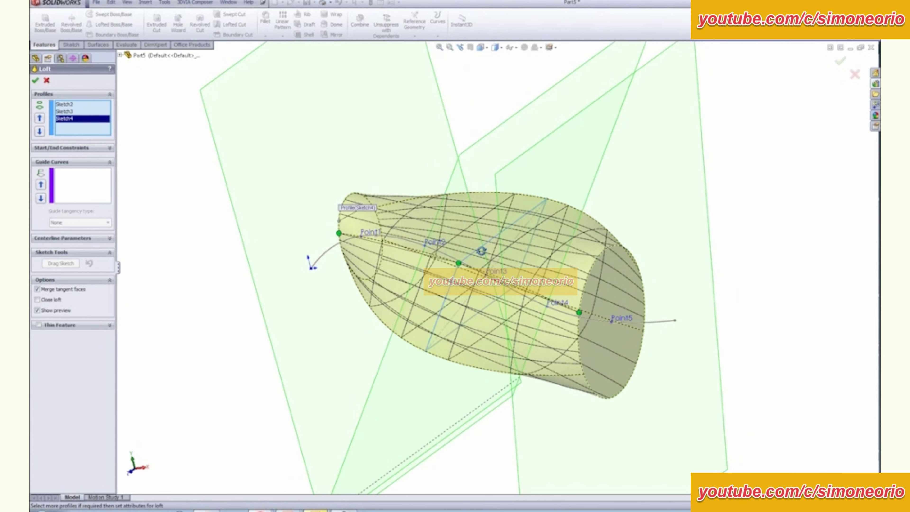
middle_click_drag(481, 251, 502, 183)
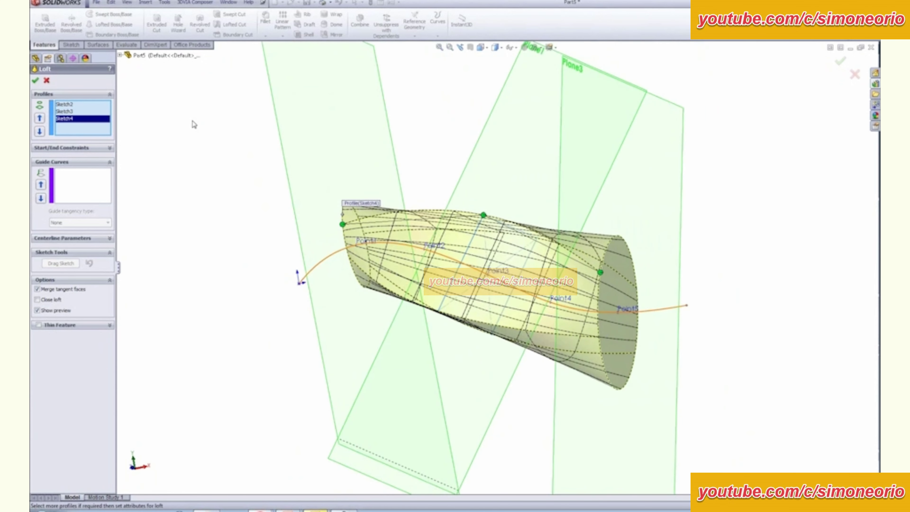
left_click(36, 81)
mouse_move(376, 262)
middle_mouse_down()
mouse_move(458, 266)
mouse_move(361, 277)
mouse_move(357, 319)
mouse_move(444, 283)
mouse_move(406, 292)
middle_mouse_up()
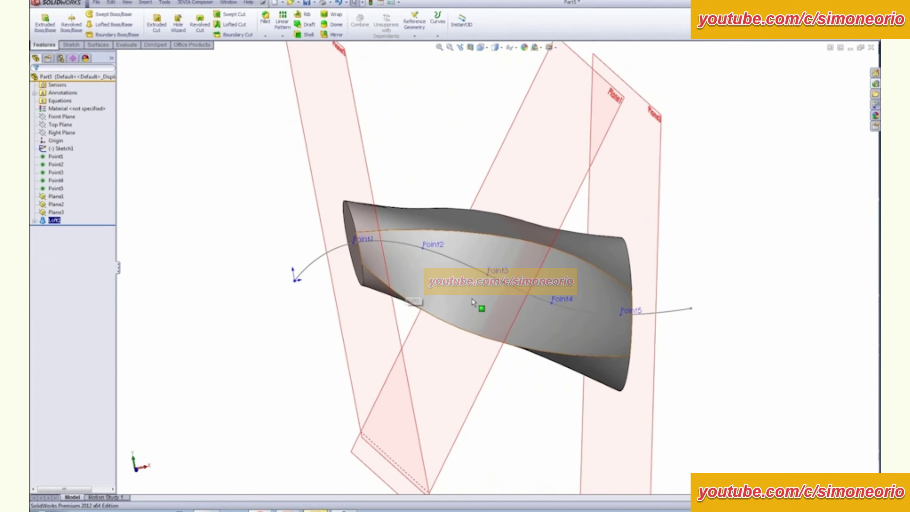
middle_click_drag(553, 314, 537, 314)
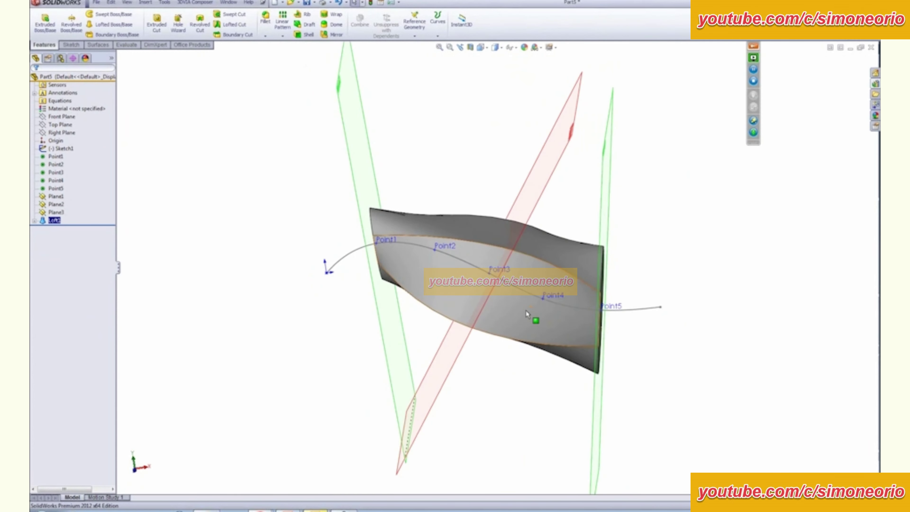